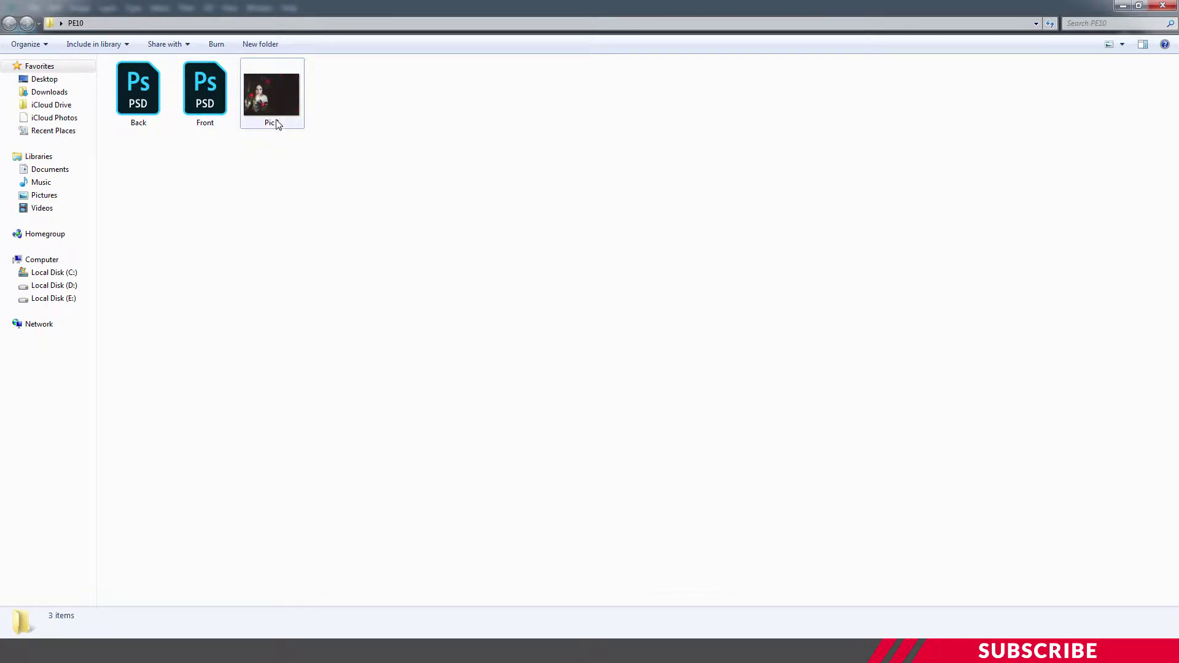
Select Front.psd in the PE10 folder
click(210, 87)
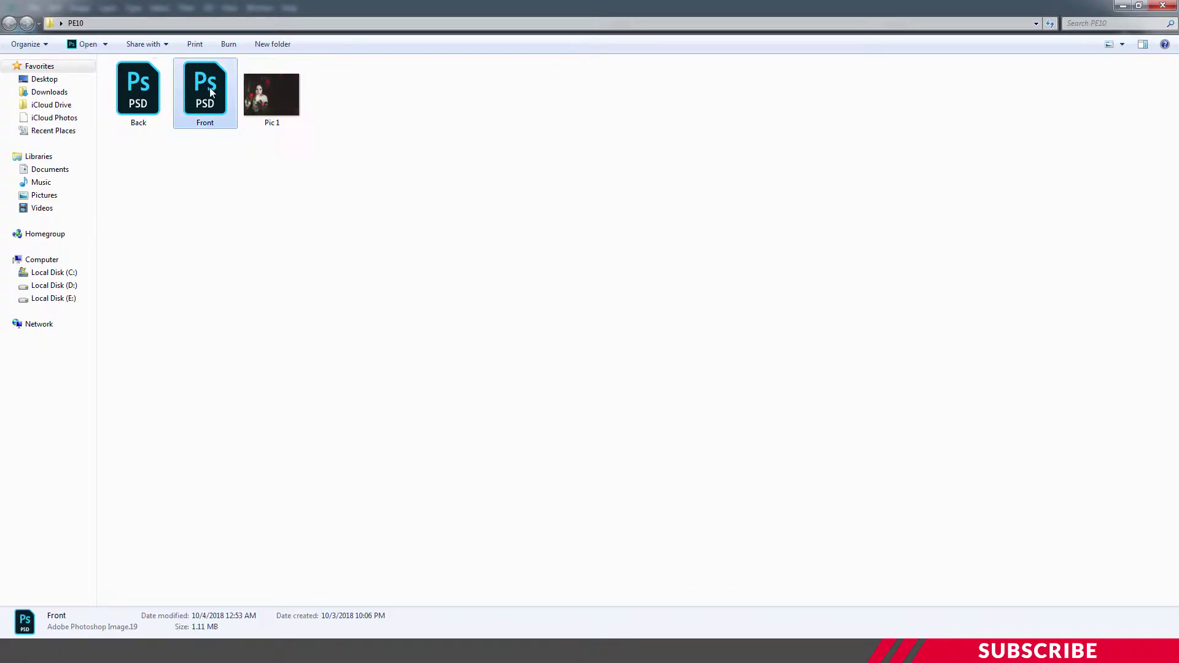
Open Front.psd in Photoshop, pick the Move tool, and select Pic 1 in Explorer
double_click(210, 88)
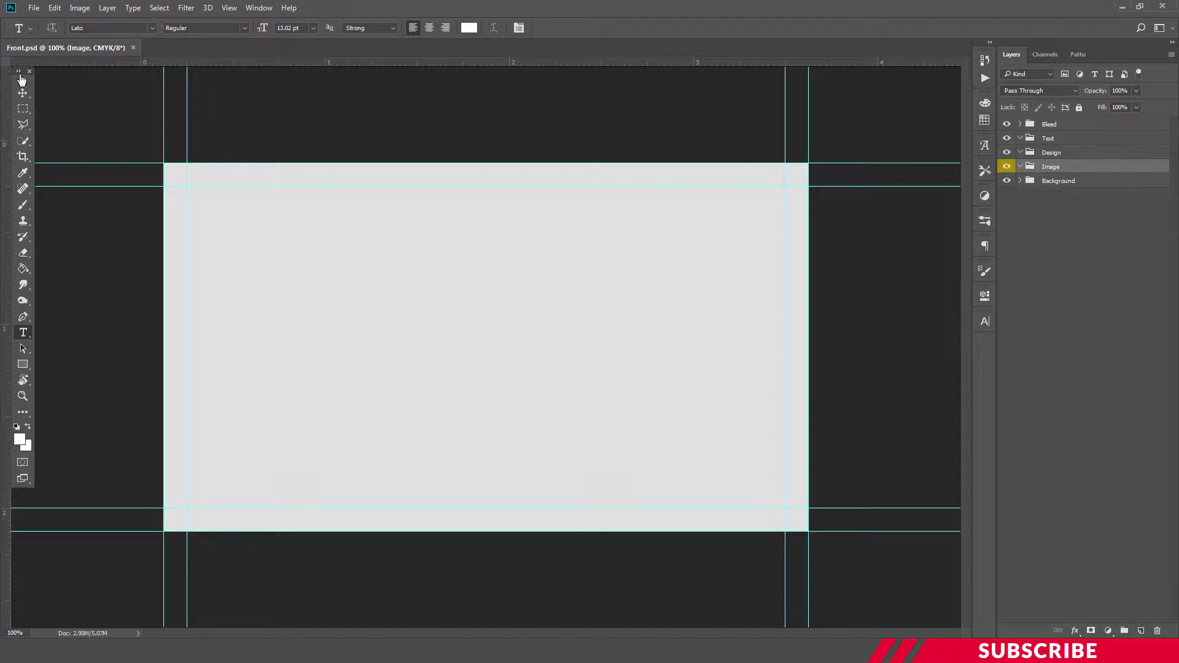
click(23, 93)
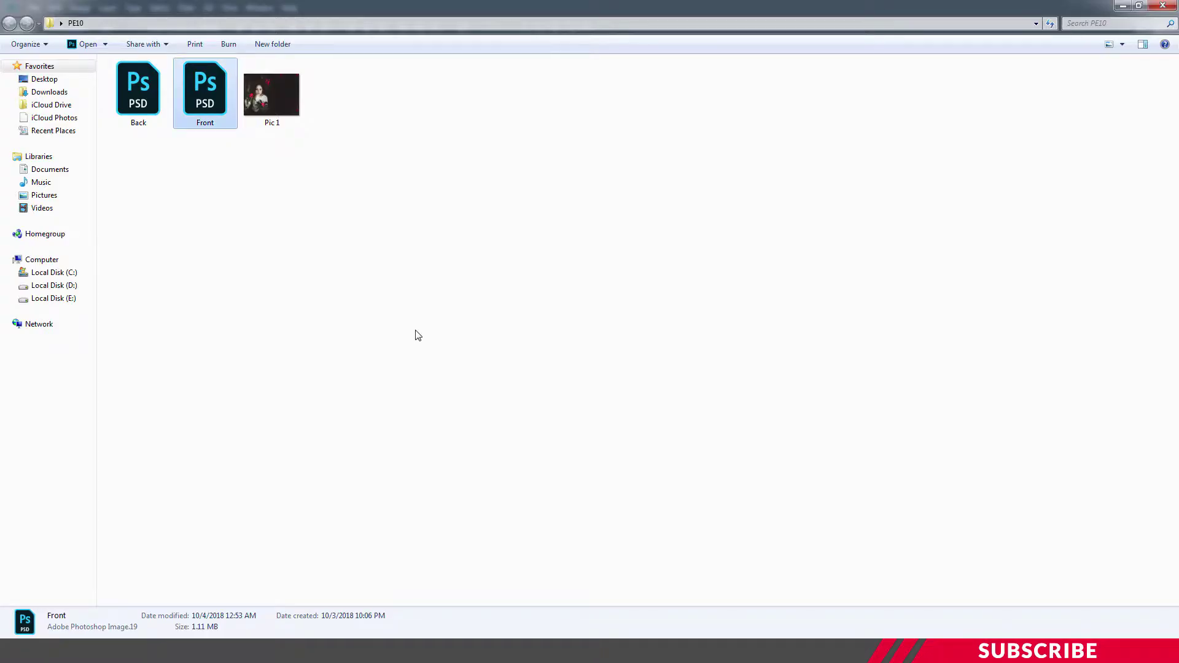
click(285, 88)
Open Pic 1 in Photoshop and drop it onto the Front card as a new layer
right_click(286, 88)
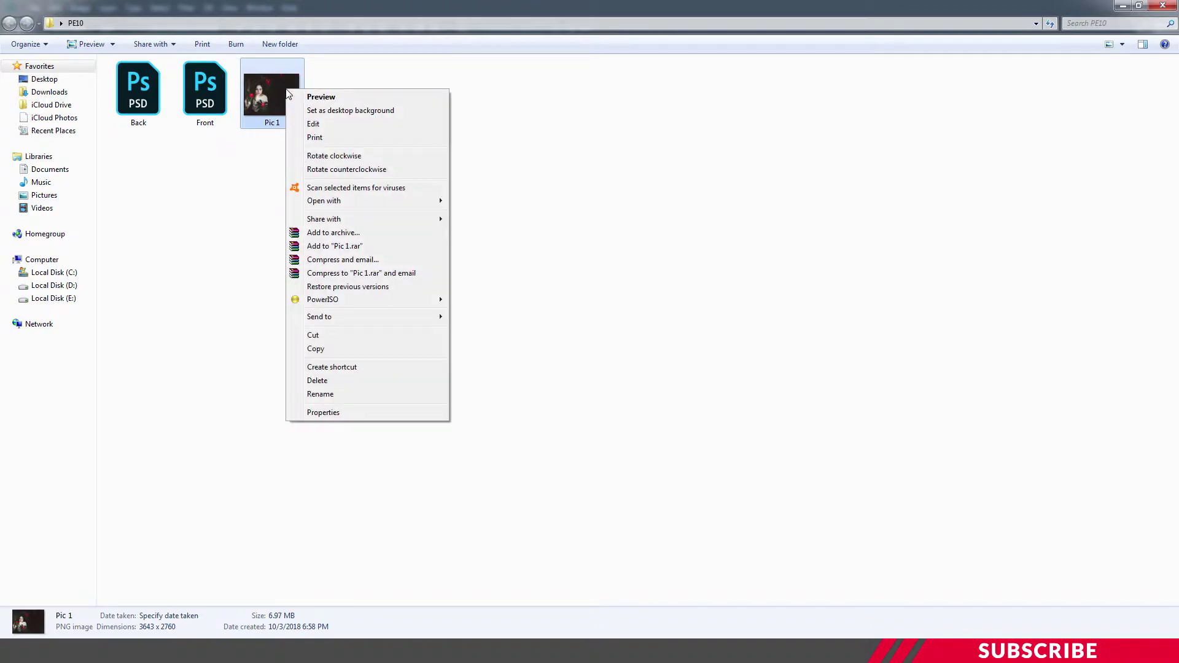
mouse_move(323, 202)
click(490, 202)
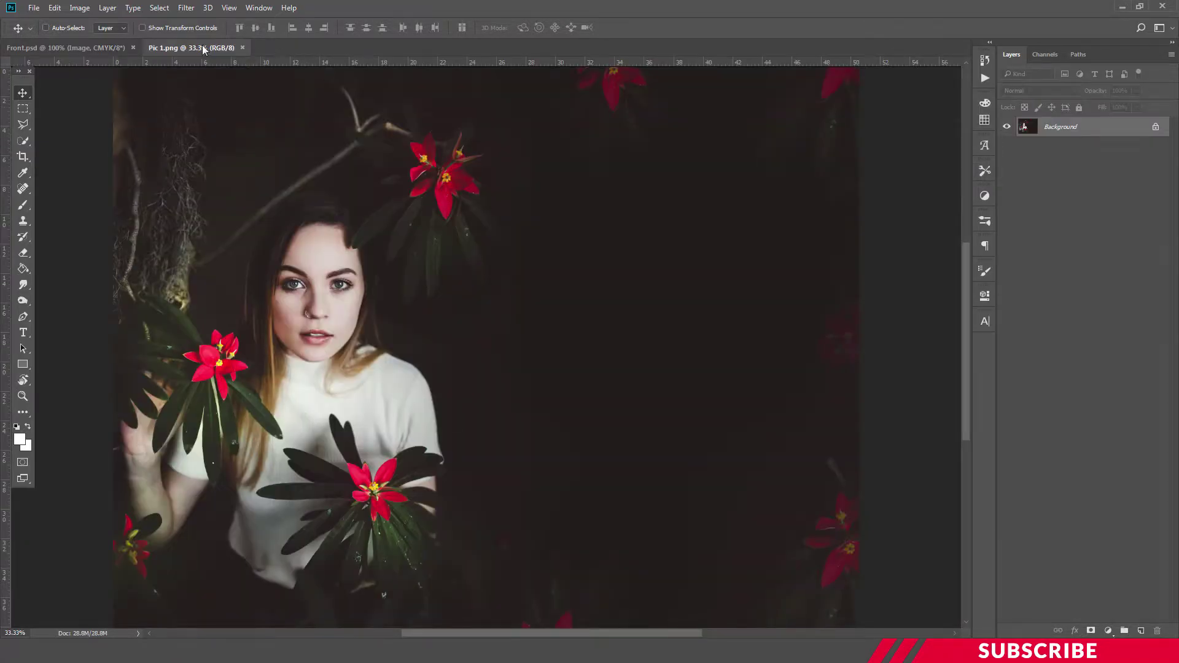
drag(202, 48, 259, 133)
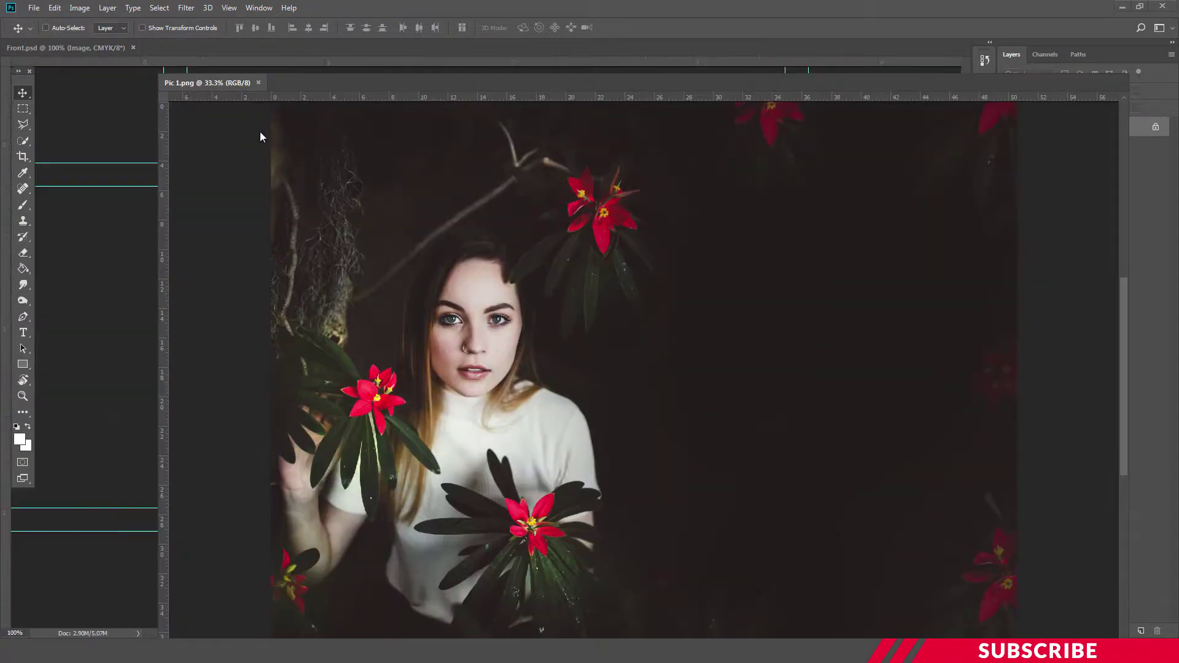
drag(352, 87, 617, 57)
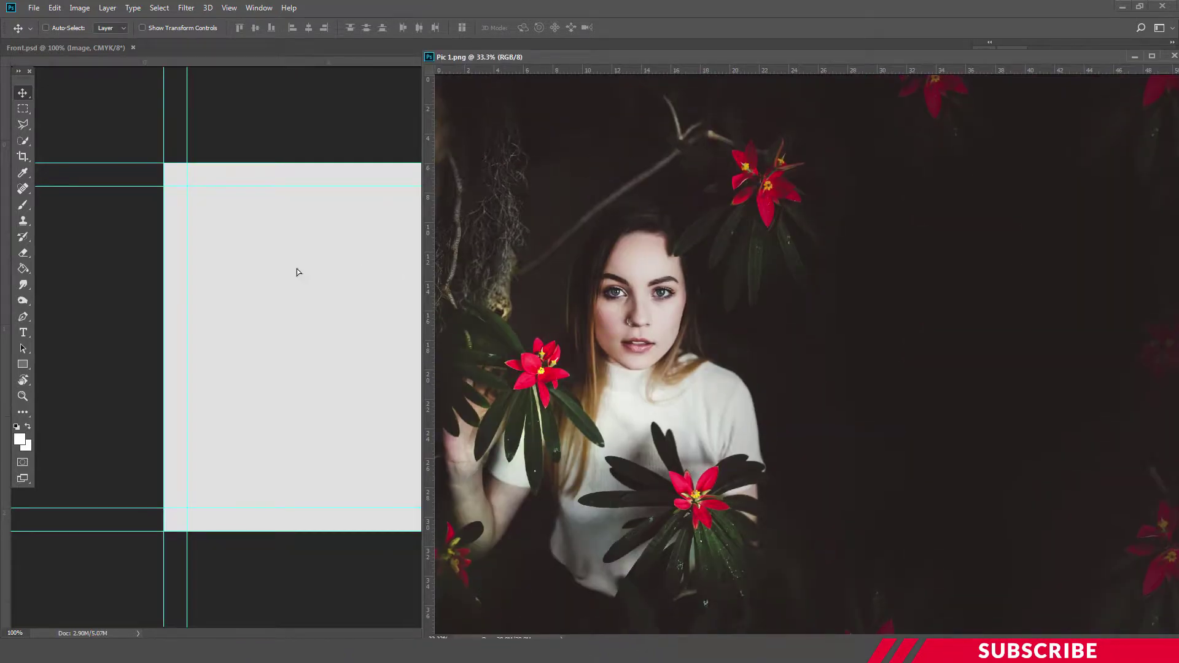
click(1173, 57)
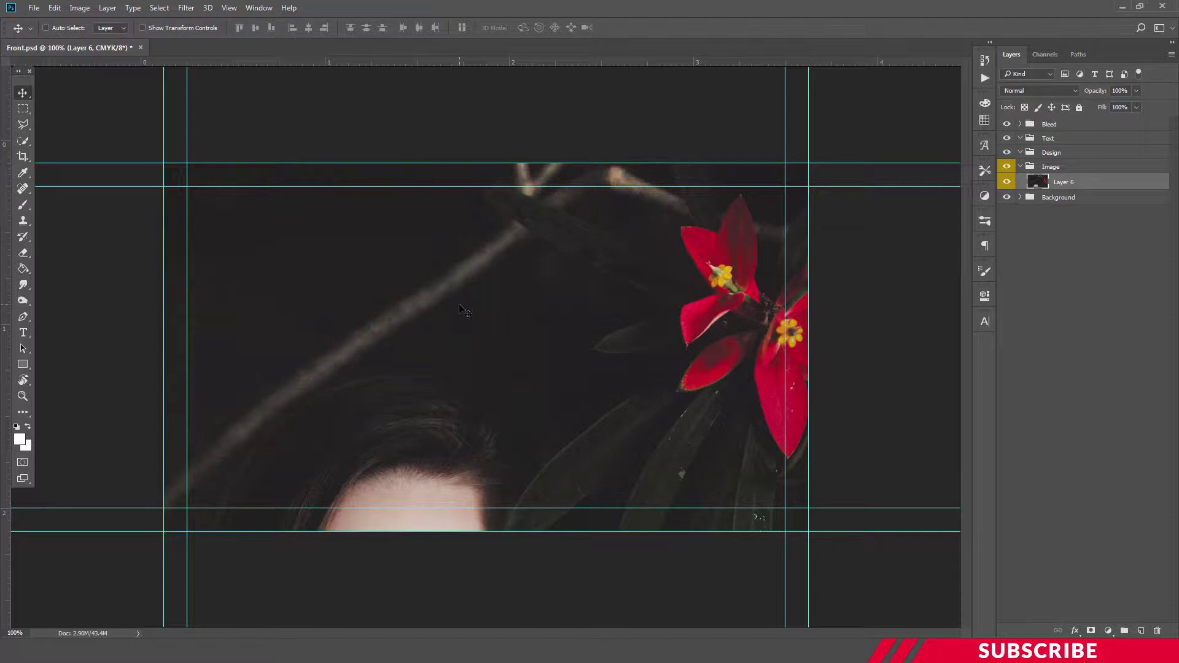
key(ctrl+minus)
key(ctrl+minus)
key(ctrl+minus)
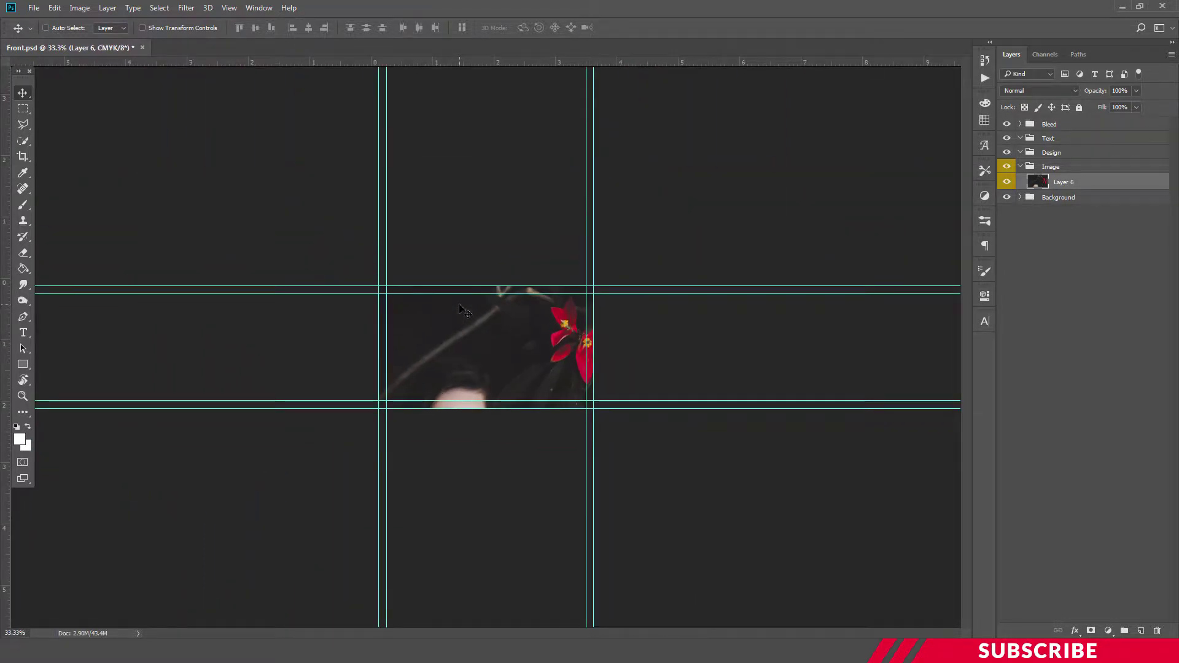
Scale Pic 1 down proportionally and move it right and down onto the card
key(ctrl+minus)
key(ctrl+t)
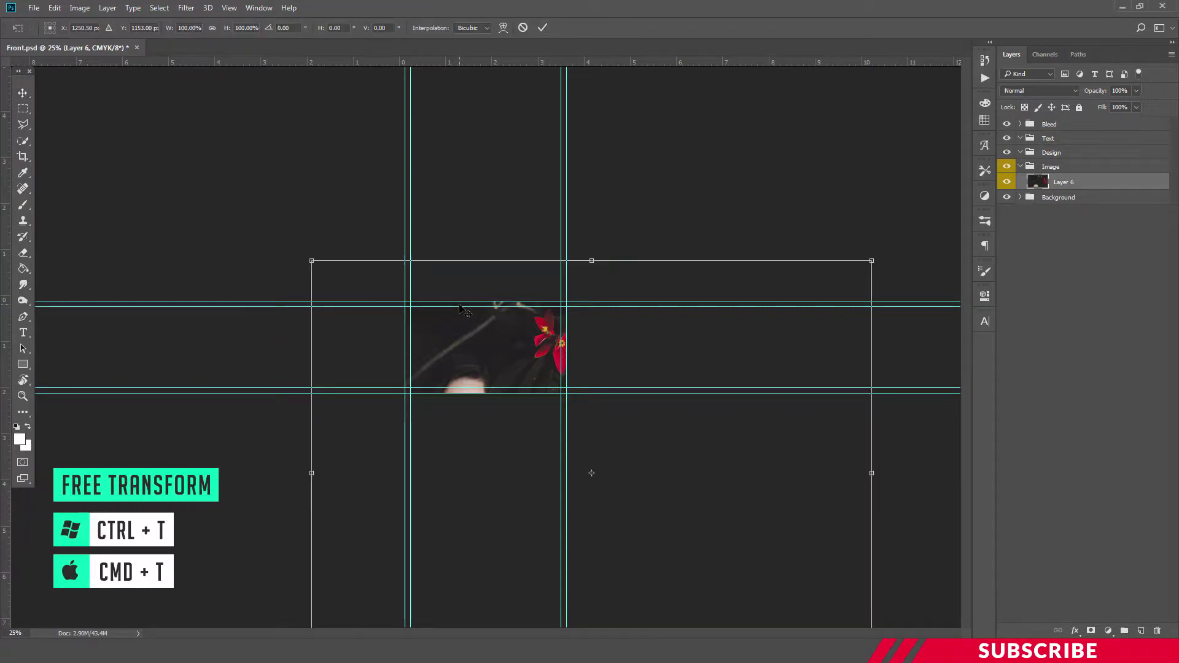
key(ctrl+minus)
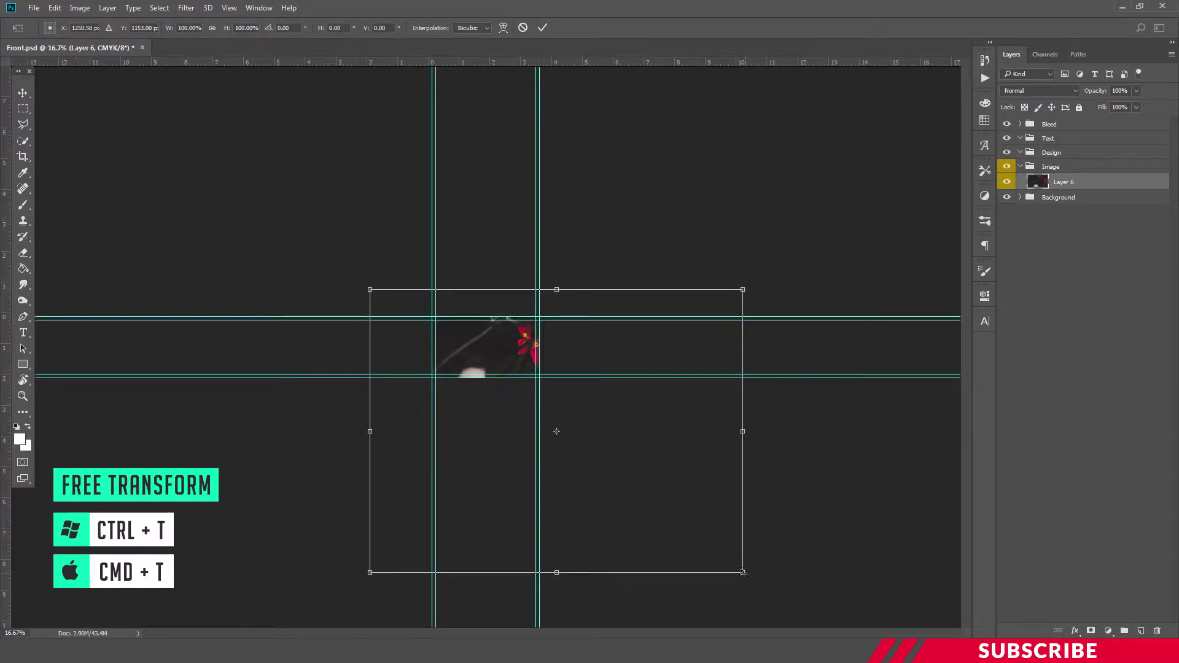
drag(743, 574, 550, 403)
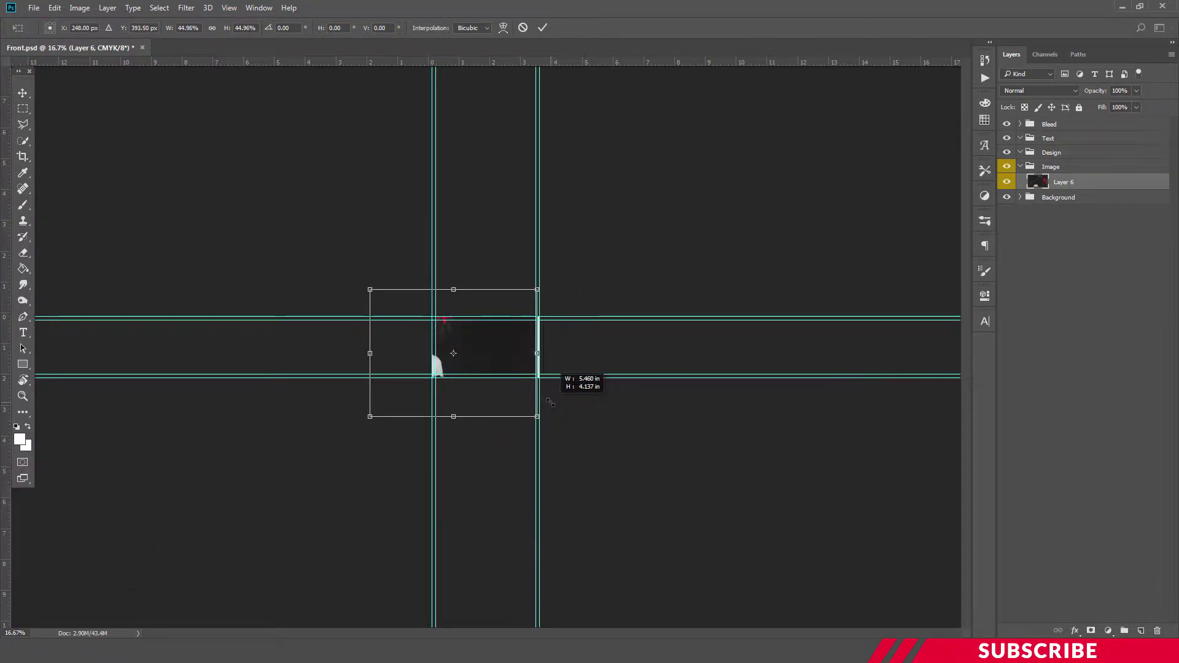
drag(498, 350, 543, 350)
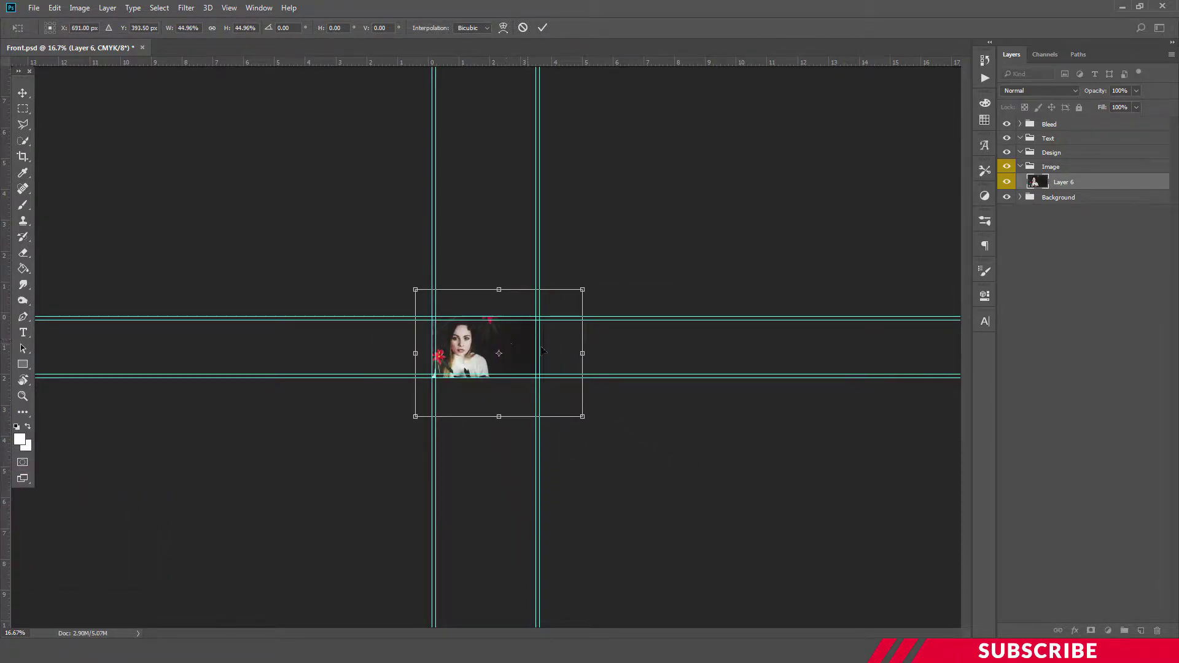
key(ctrl+plus)
key(ctrl+plus)
key(ctrl+plus)
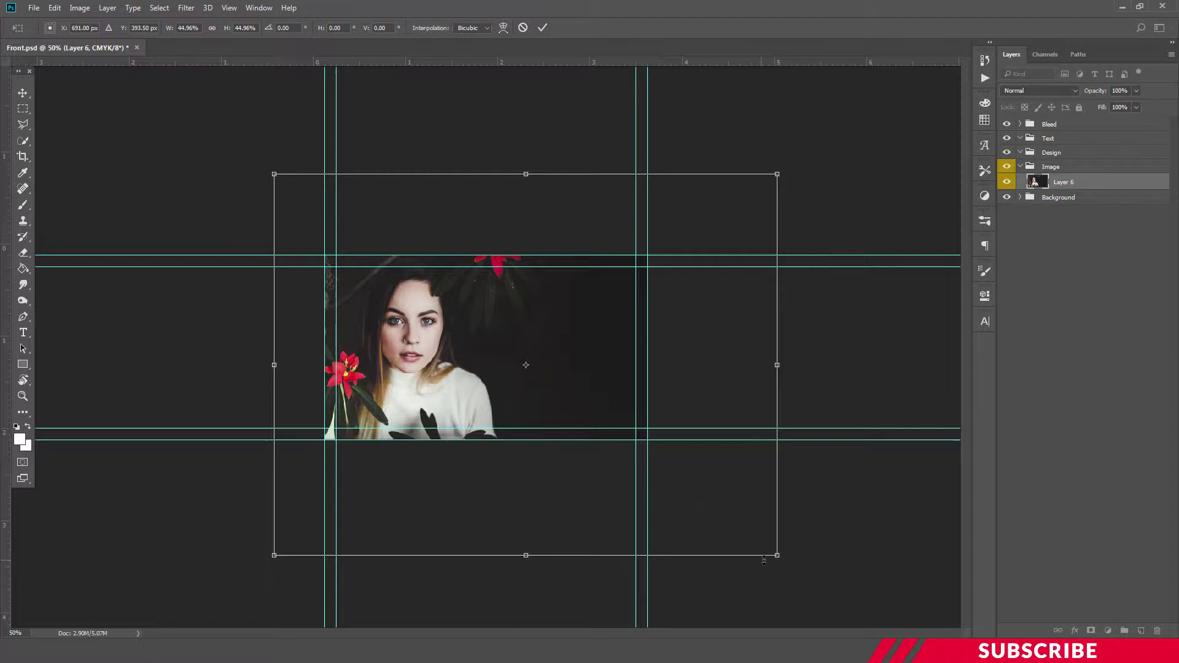
drag(763, 559, 644, 465)
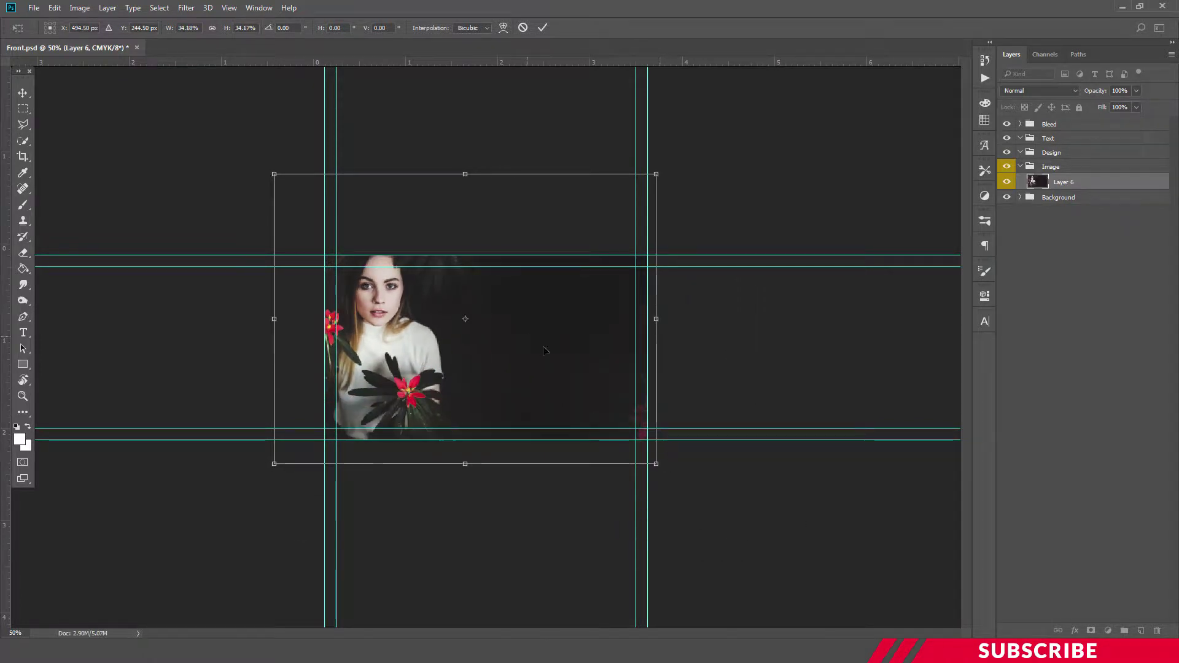
drag(544, 350, 577, 384)
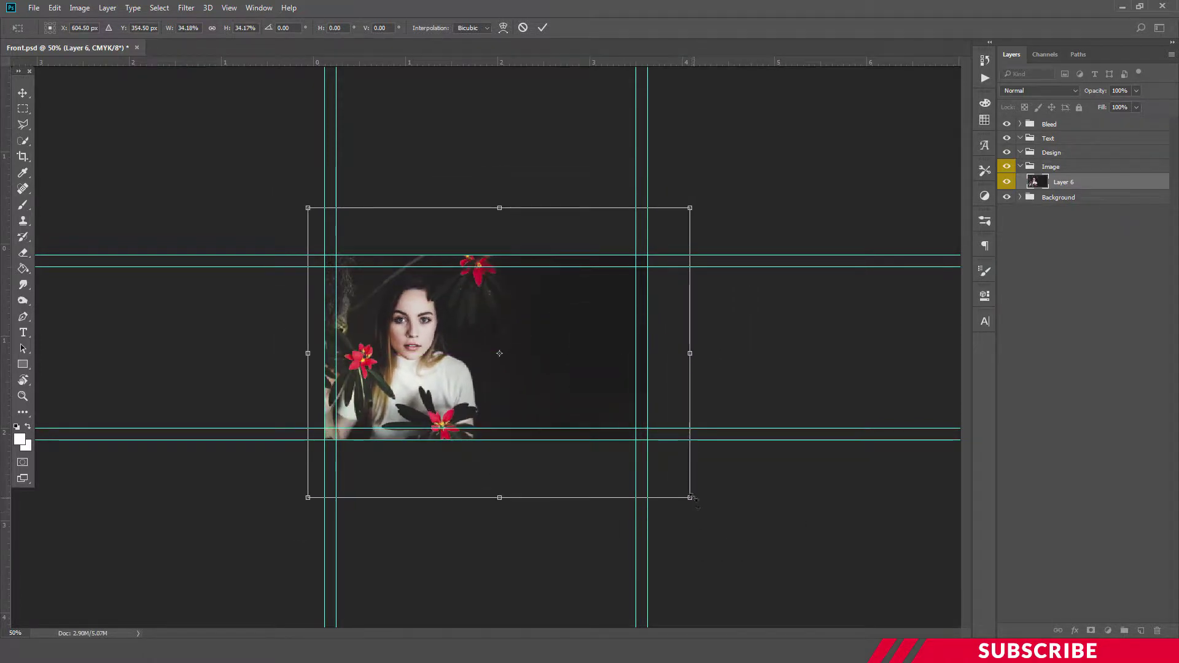
Shrink Pic 1 slightly more, nudge it into place, and apply the transform
drag(690, 499, 656, 471)
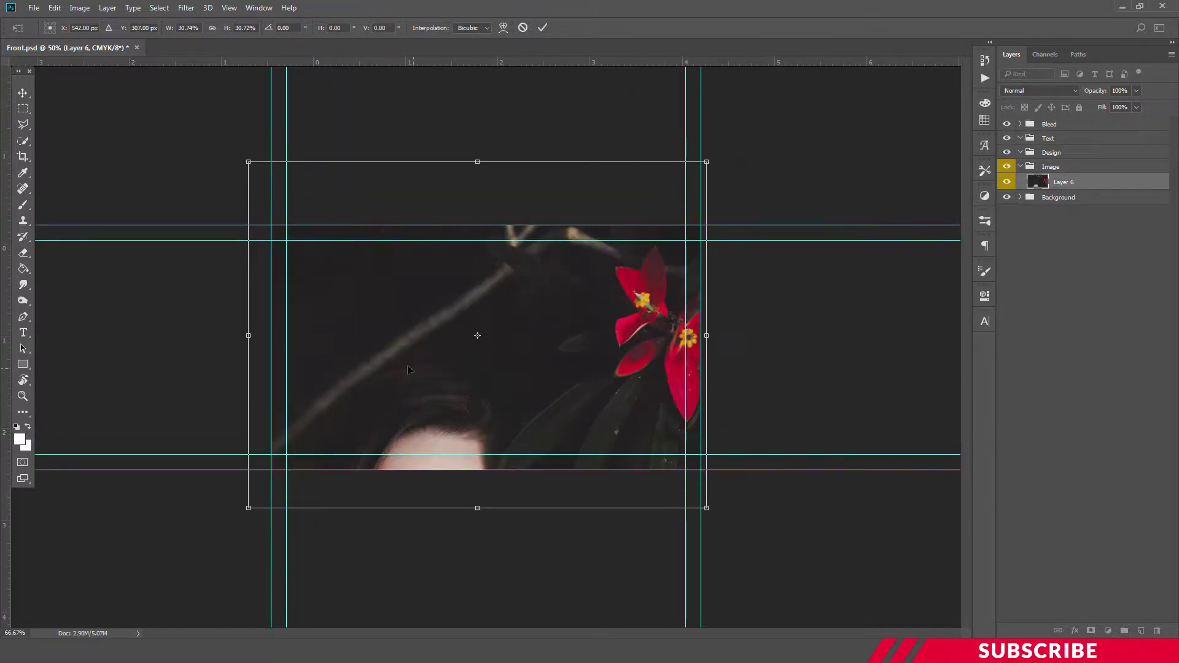
mouse_move(426, 331)
mouse_down()
mouse_move(441, 330)
mouse_move(432, 360)
mouse_up()
key(ctrl+plus)
key(shift+Left)
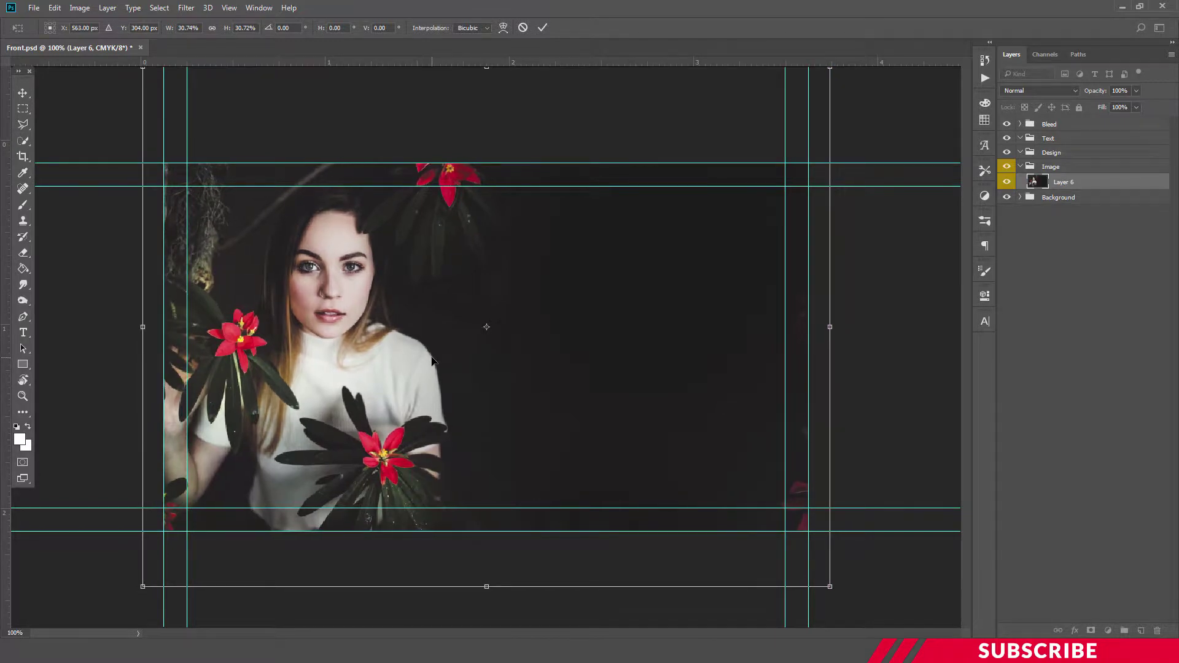
key(Up)
key(Up)
key(Up)
key(Right)
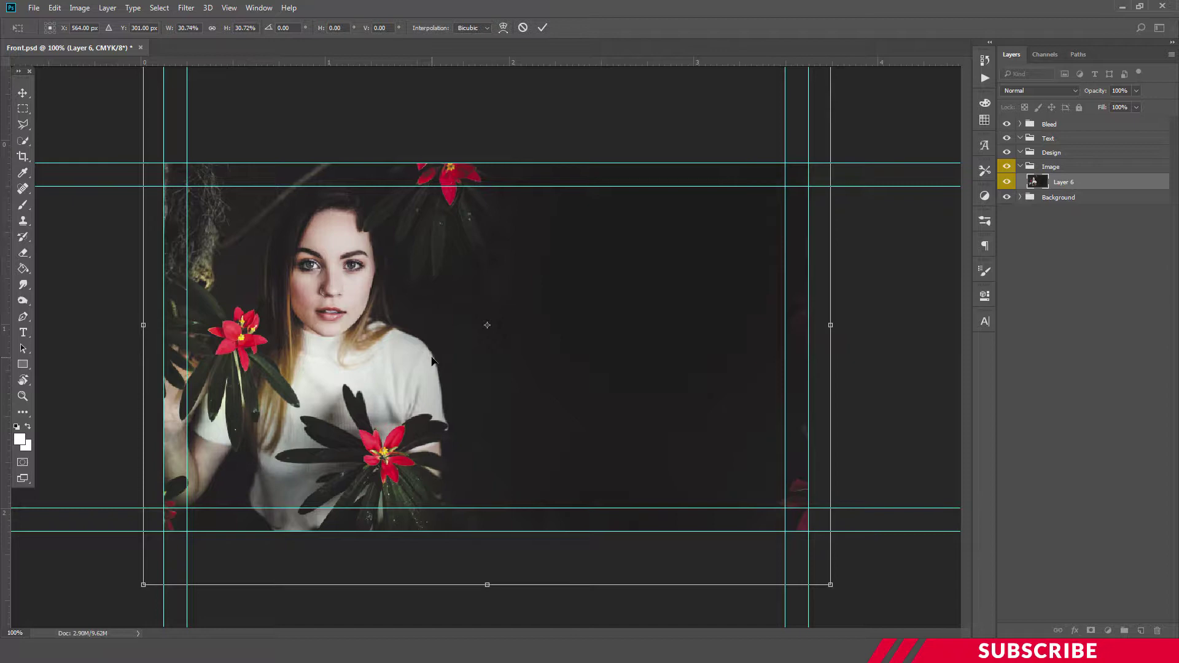
key(Return)
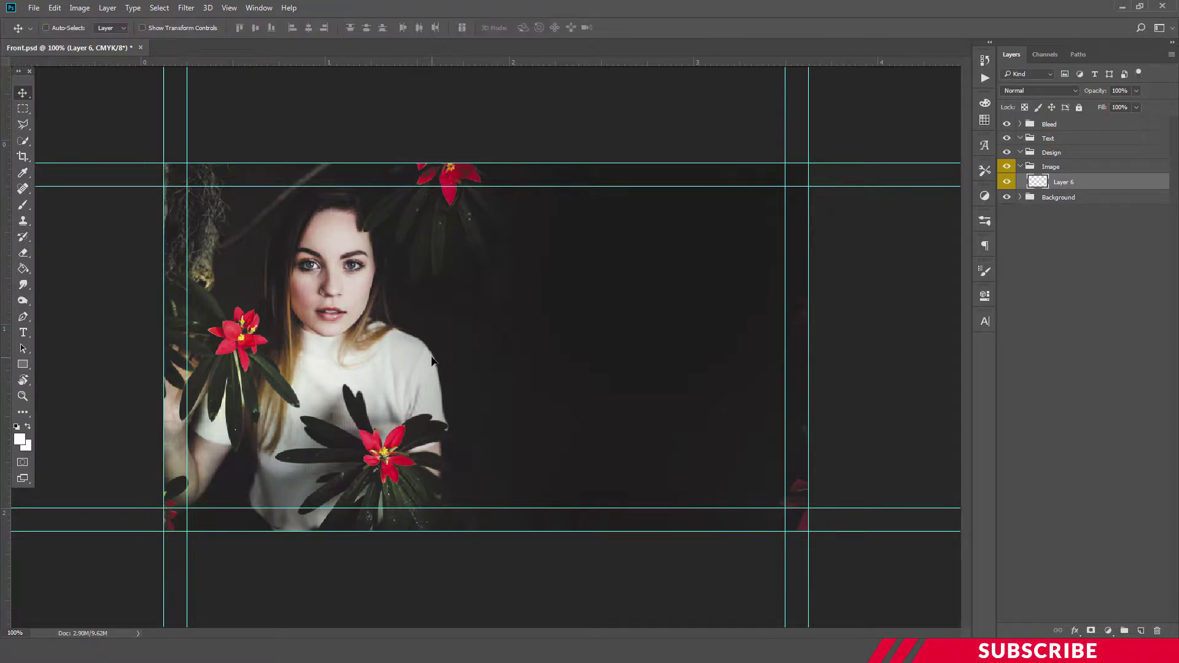
Preview the layout zoomed out, with guides hidden and shown again
key(ctrl+minus)
key(ctrl+plus)
key(ctrl)
key(ctrl+h)
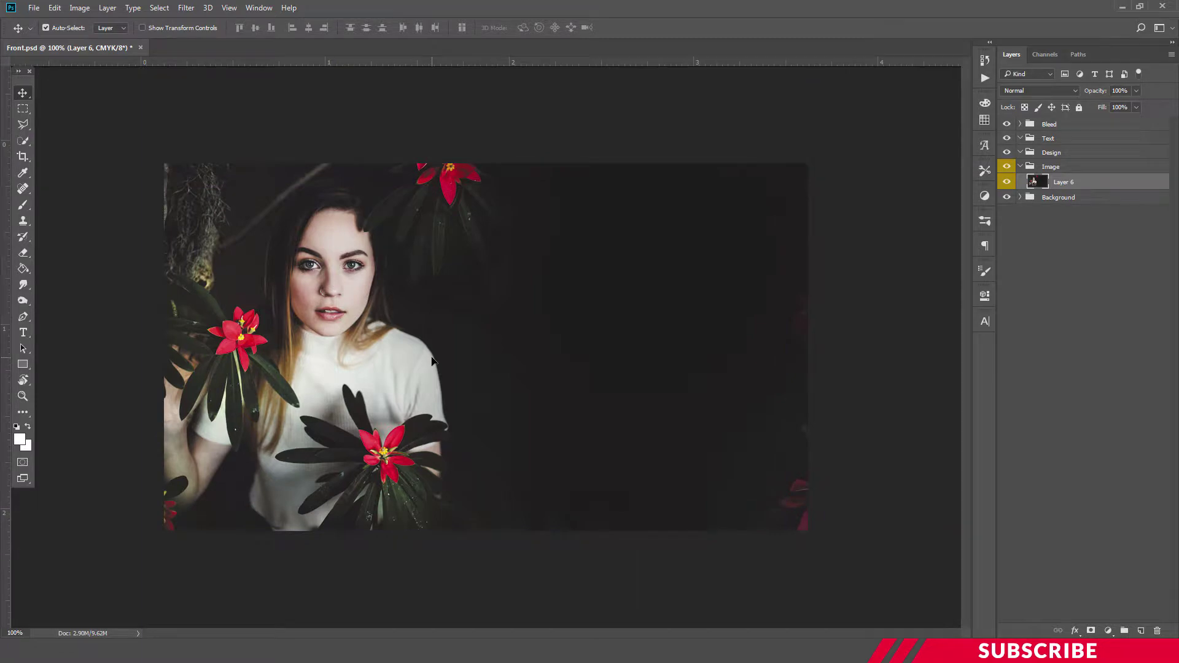
key(ctrl+h)
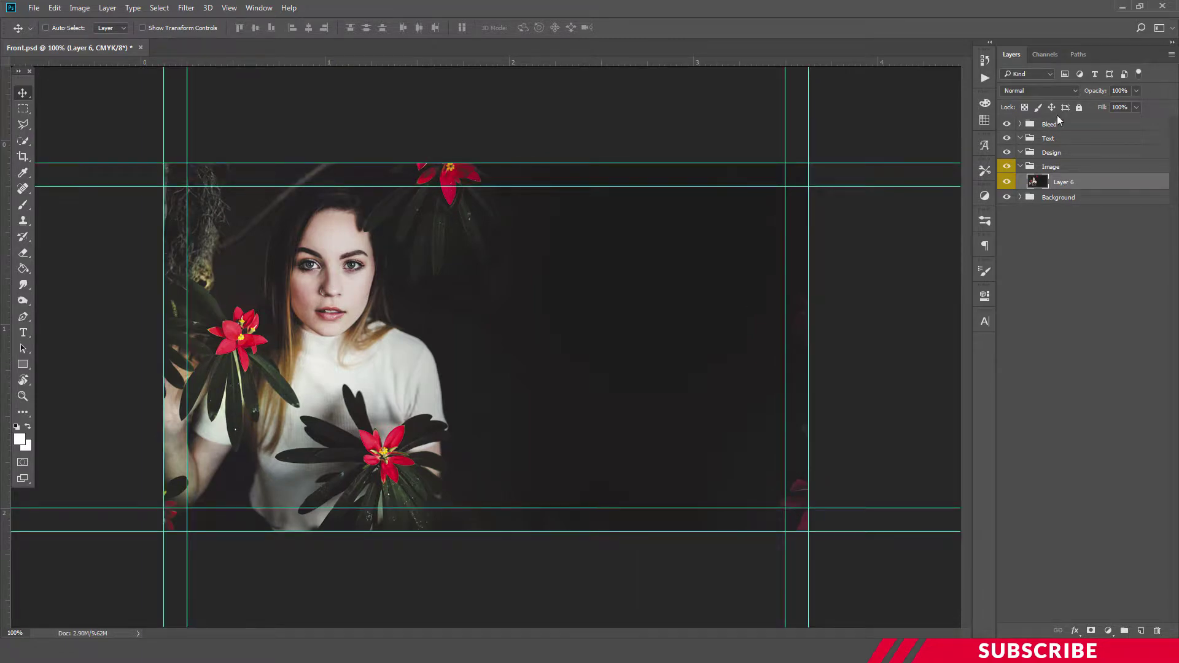
Add a new layer in the Text group and set the foreground colour to white
click(1053, 139)
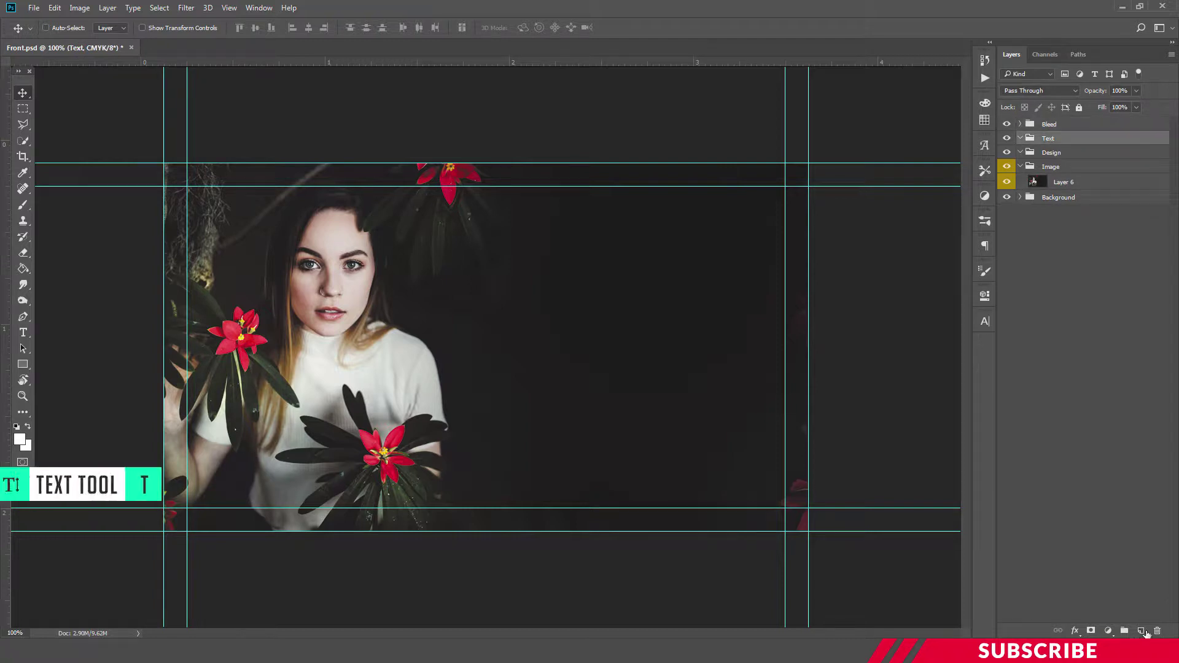
click(1141, 631)
click(17, 444)
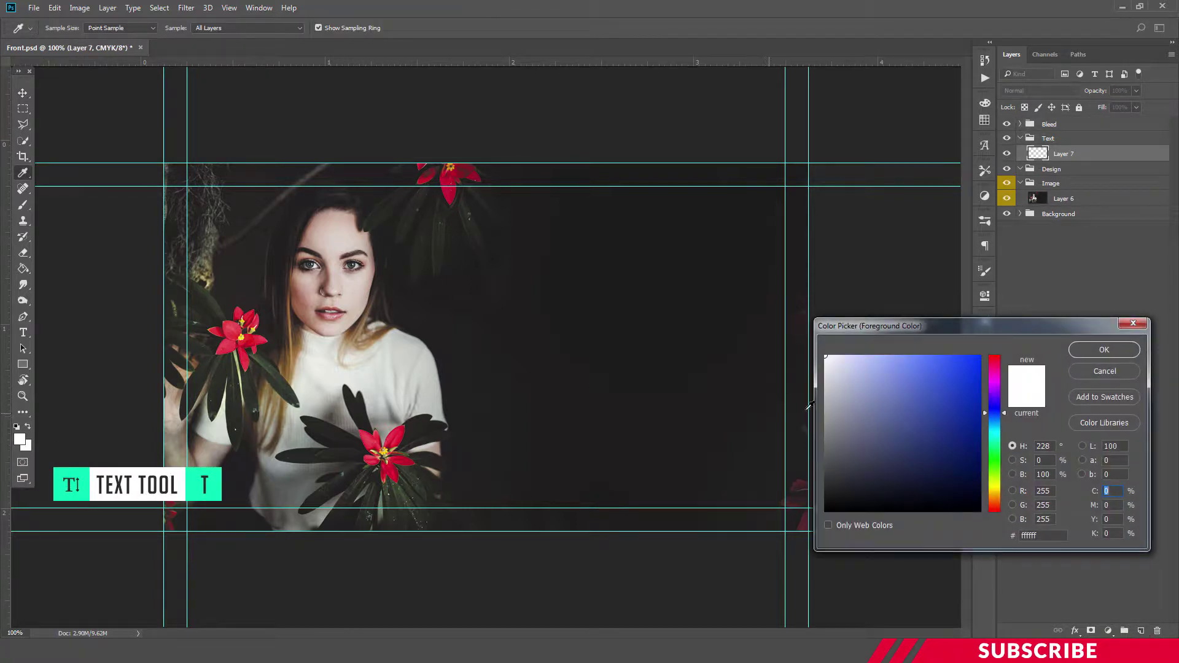
click(1080, 351)
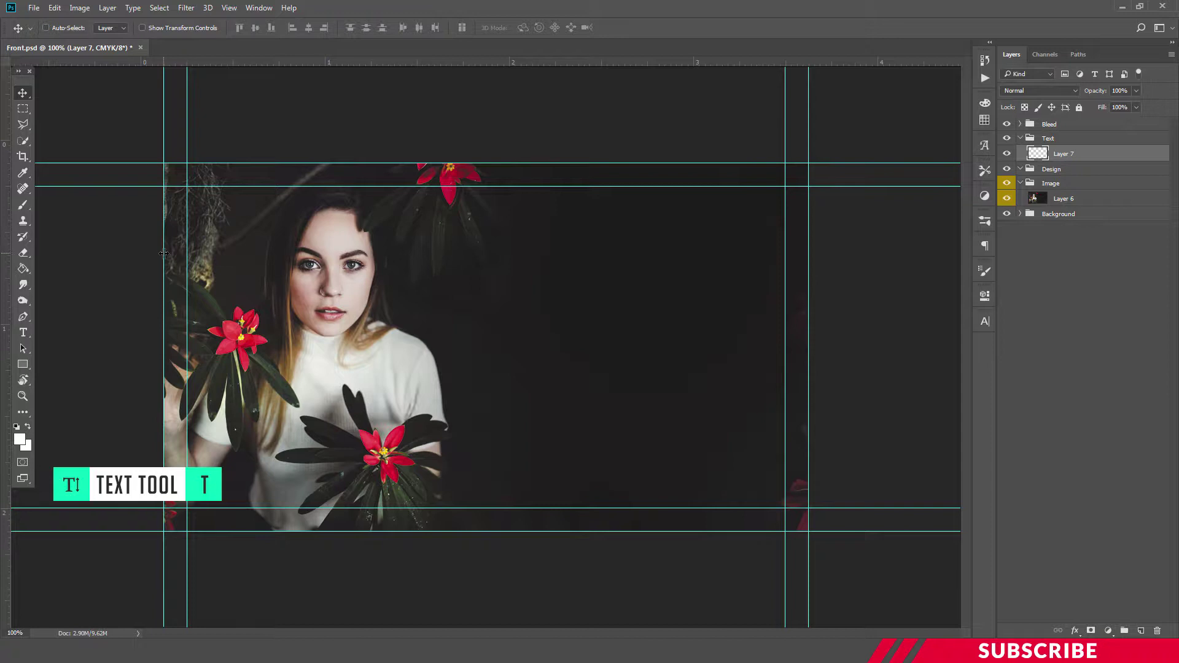
key(t)
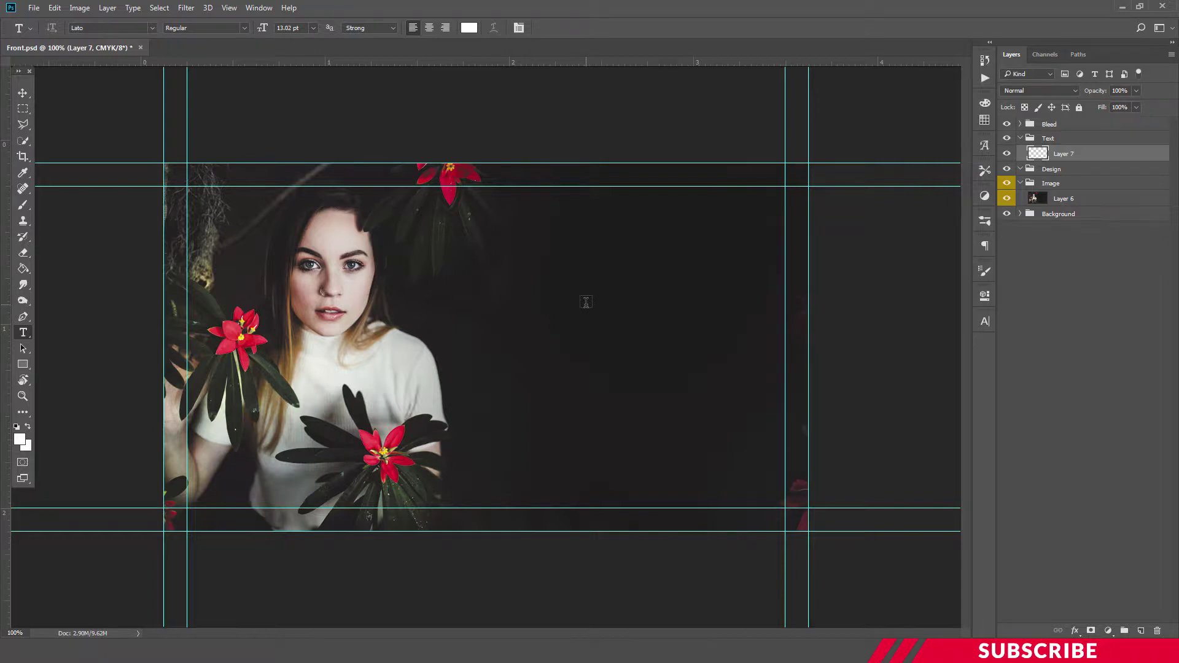
click(588, 301)
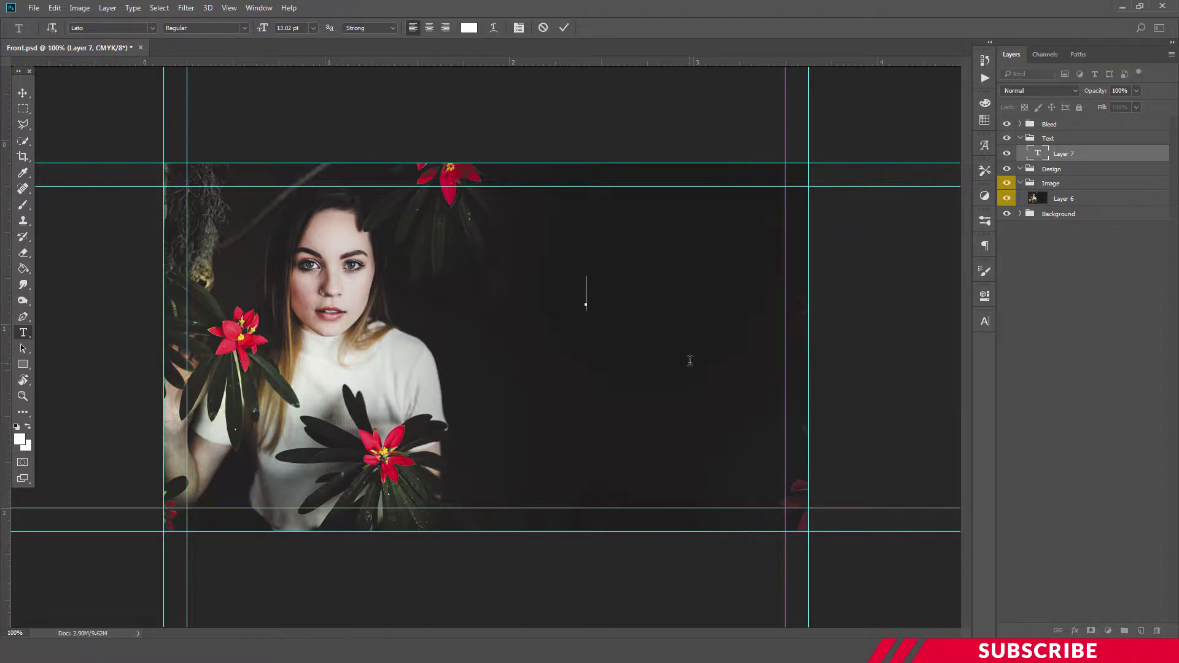
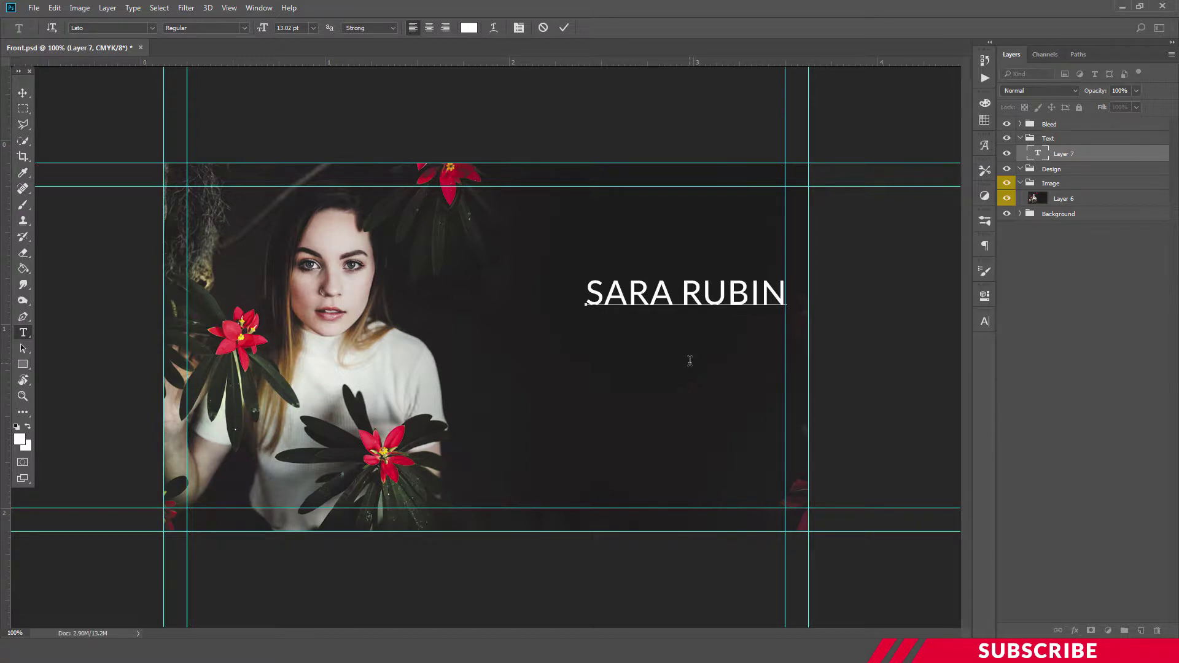
key(ctrl+Return)
key(ctrl+t)
mouse_move(752, 308)
mouse_down()
mouse_move(714, 323)
mouse_move(735, 321)
mouse_up()
key(Return)
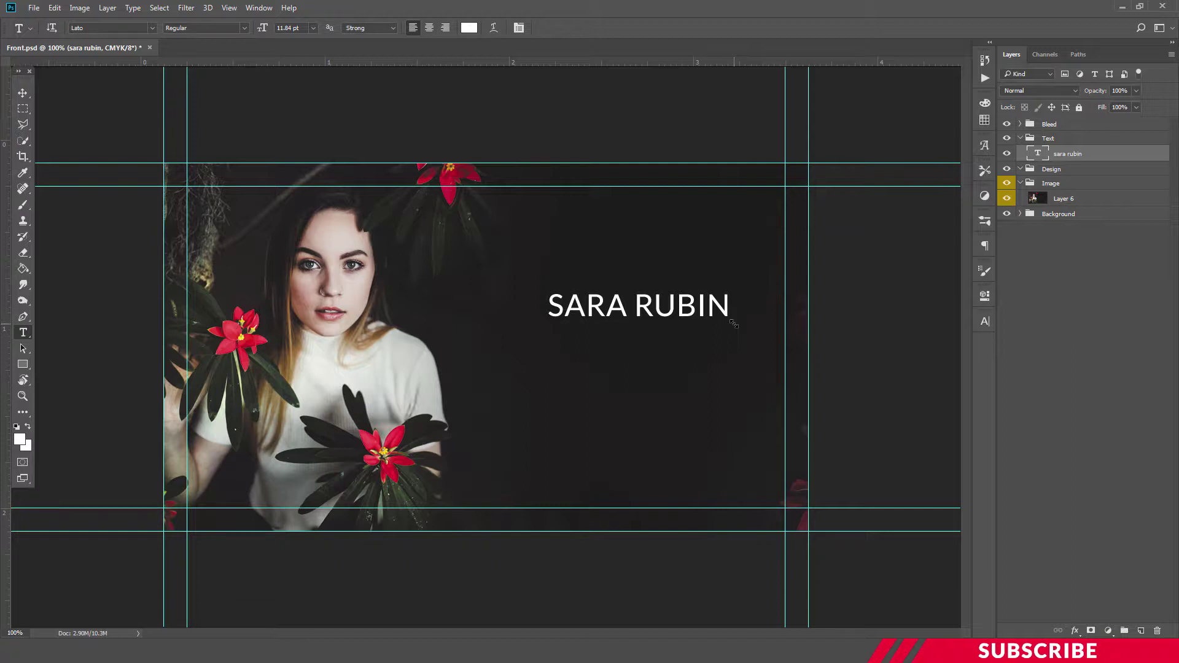
Duplicate the name layer below the original and retype it as 'YOUTUBER'
key(ctrl+j)
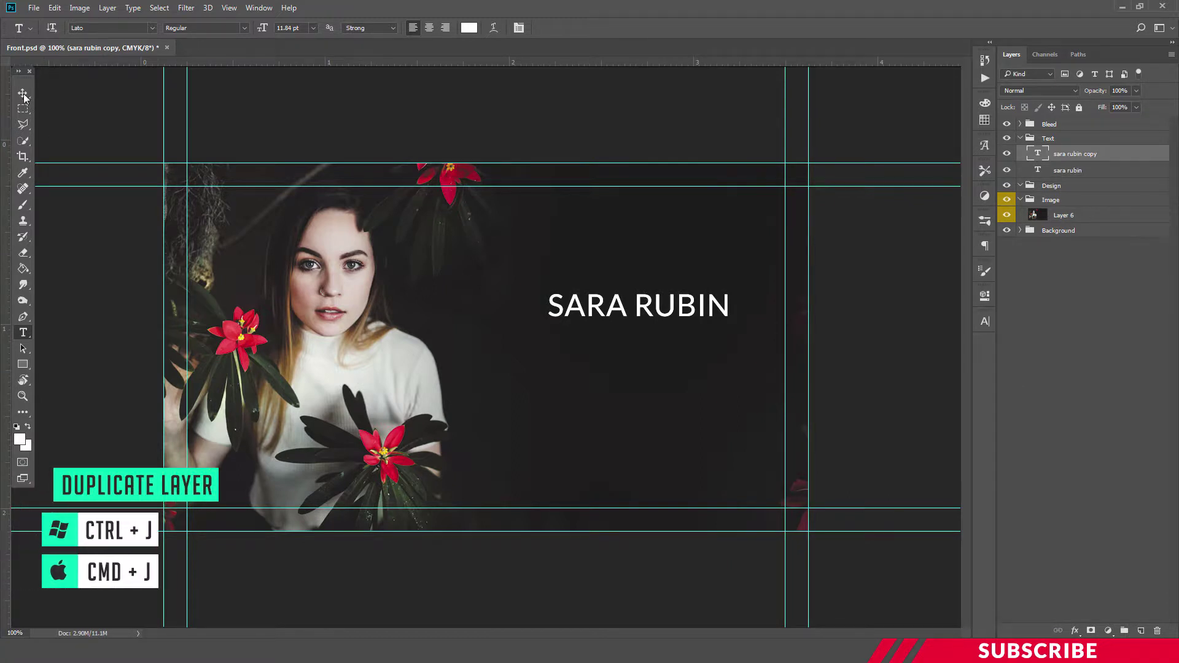
click(23, 95)
drag(666, 307, 665, 349)
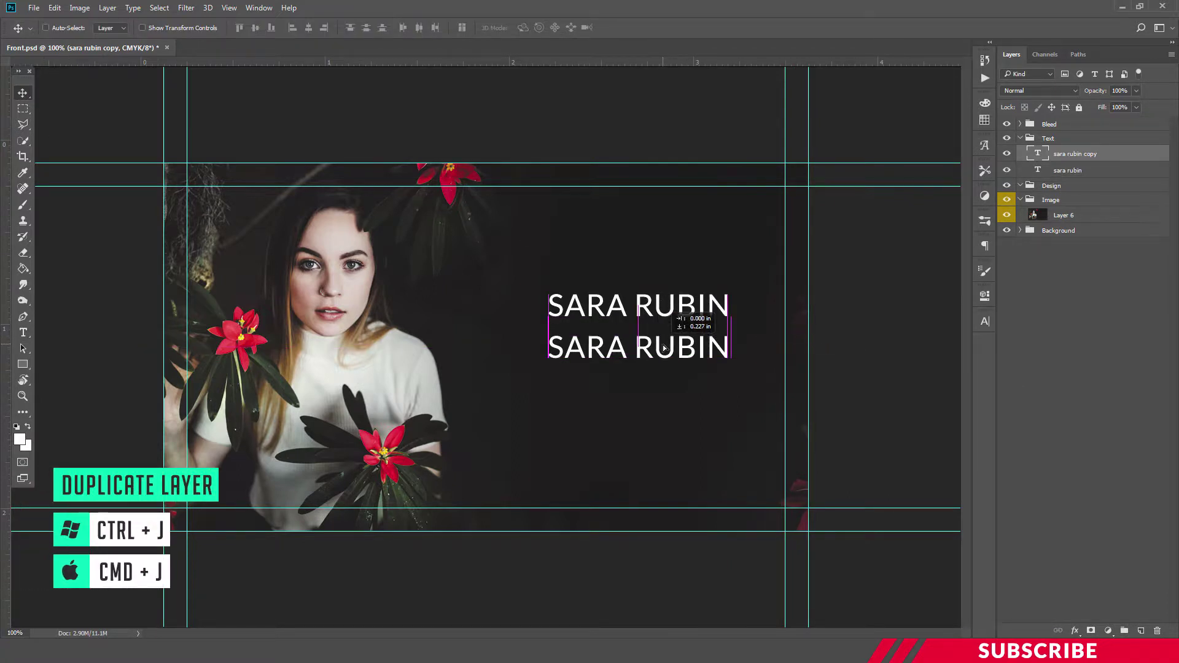
double_click(663, 348)
key(ctrl+a)
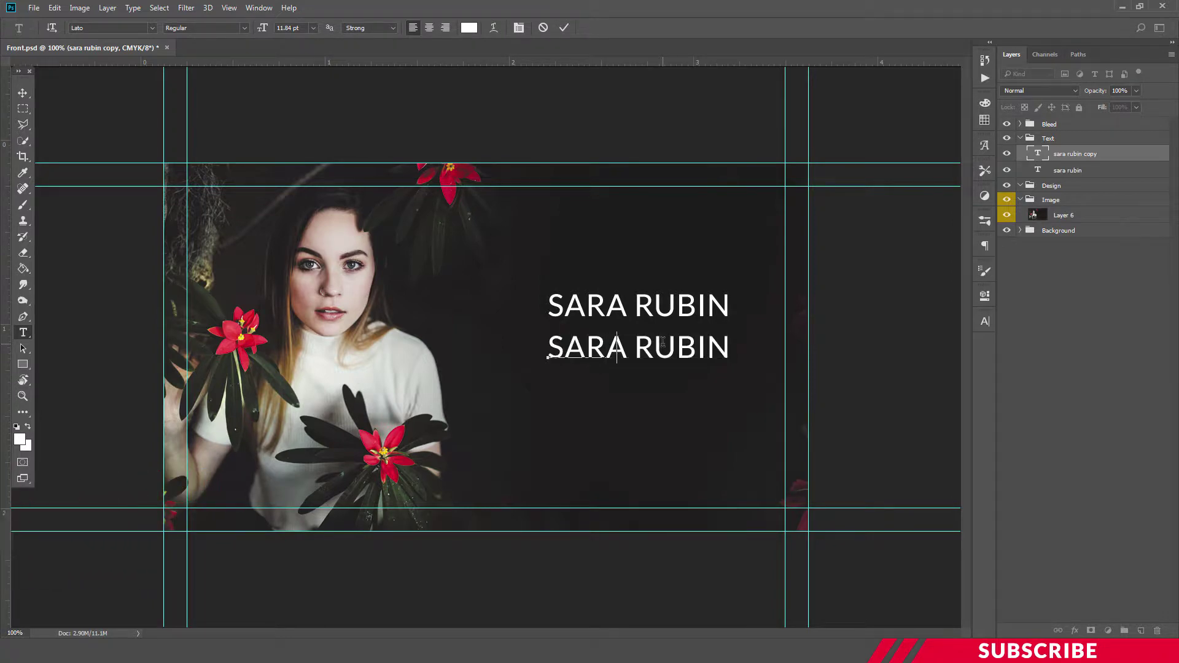
text(DESIGNATIO)
key(ctrl+a)
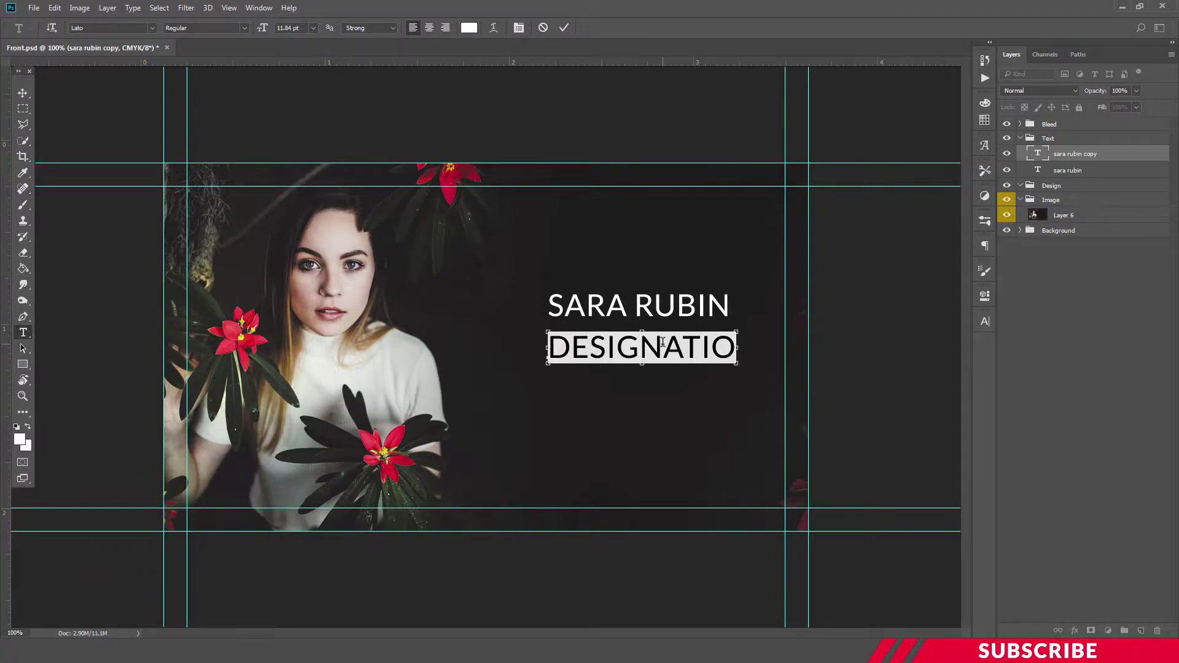
key(BackSpace)
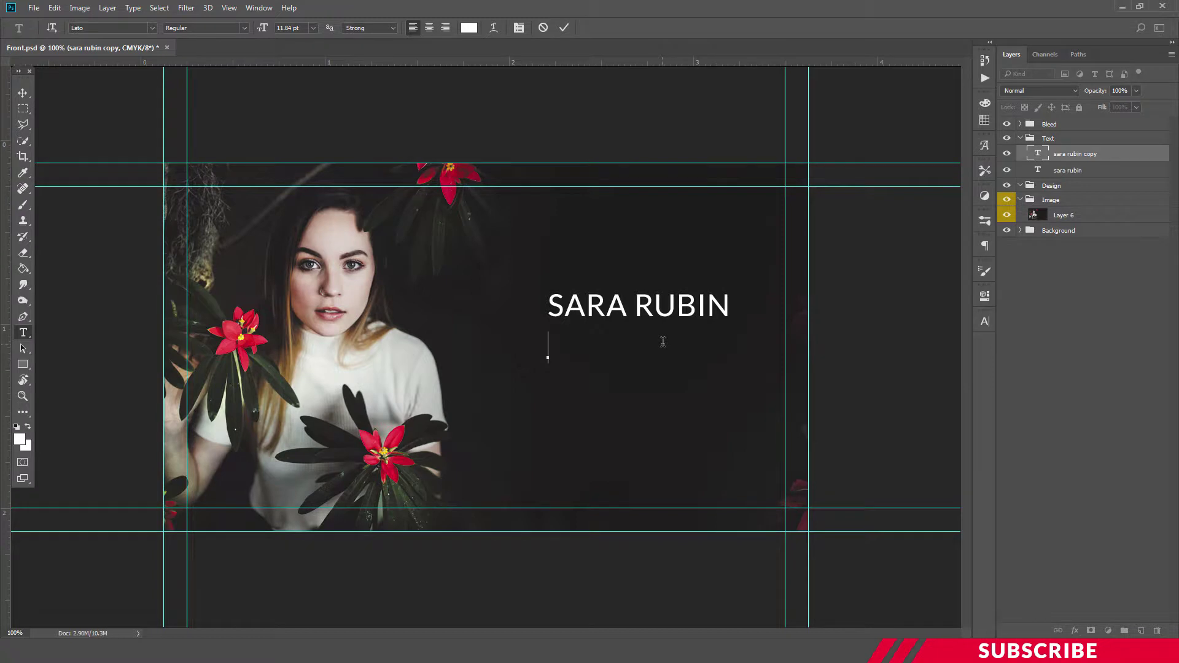
text(YO)
text(UTUBER)
key(ctrl+Return)
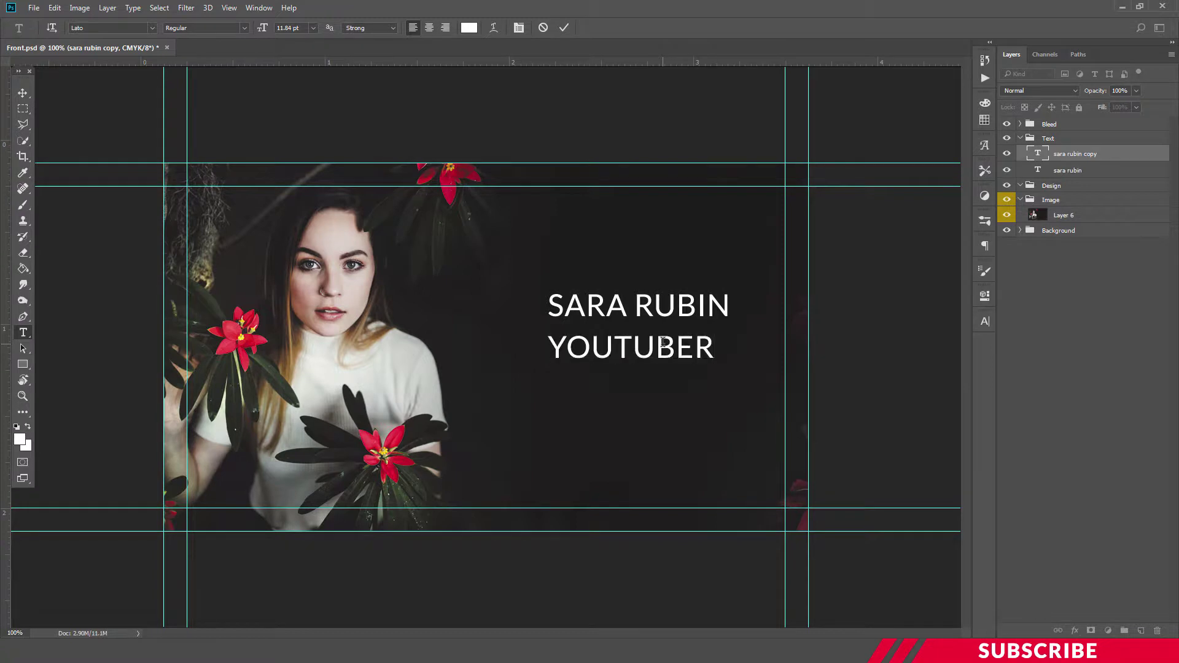
Shrink YOUTUBER, centre it under the name, and lower both lines slightly
key(ctrl+t)
drag(683, 361, 655, 358)
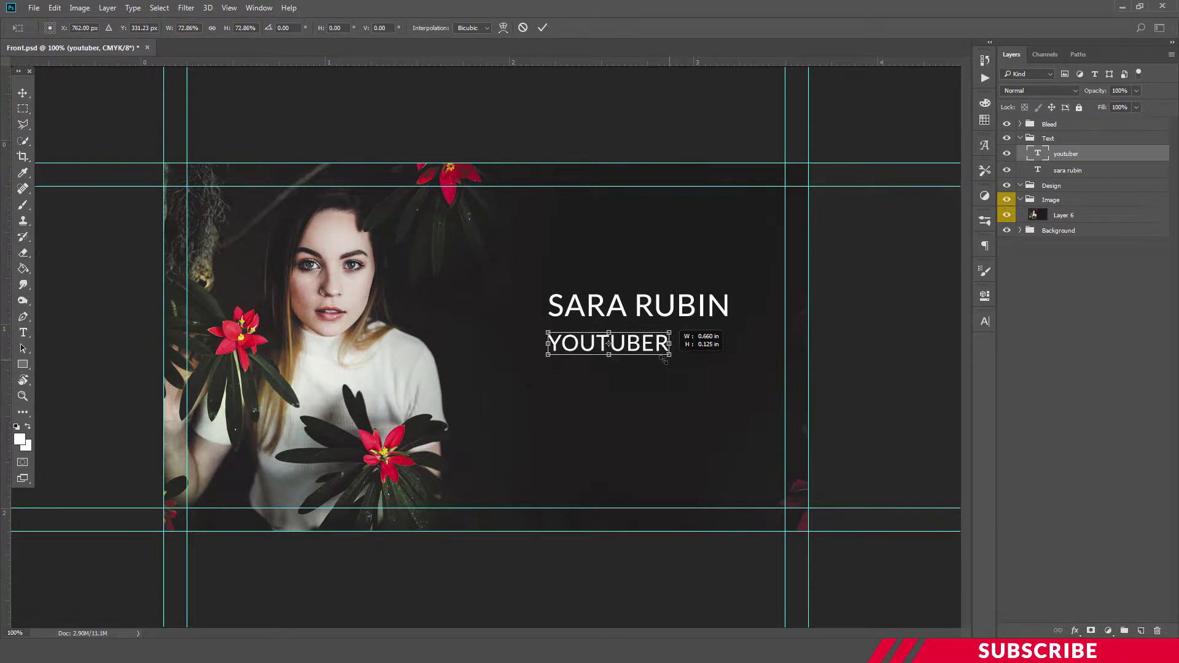
key(Return)
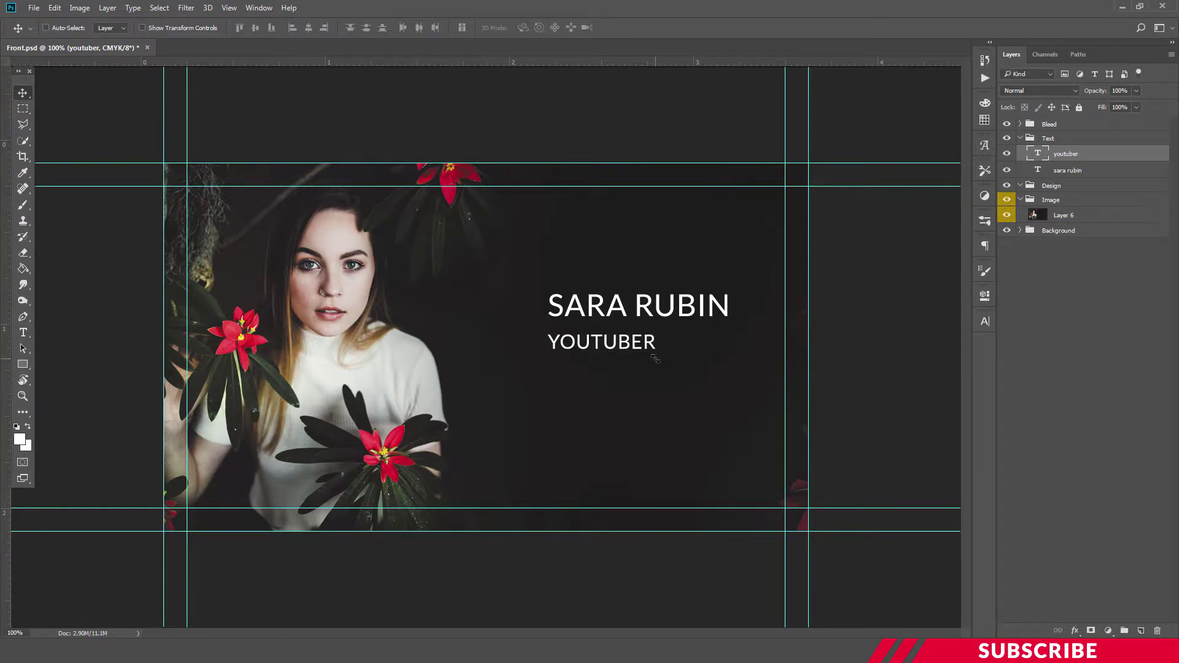
drag(630, 345, 688, 340)
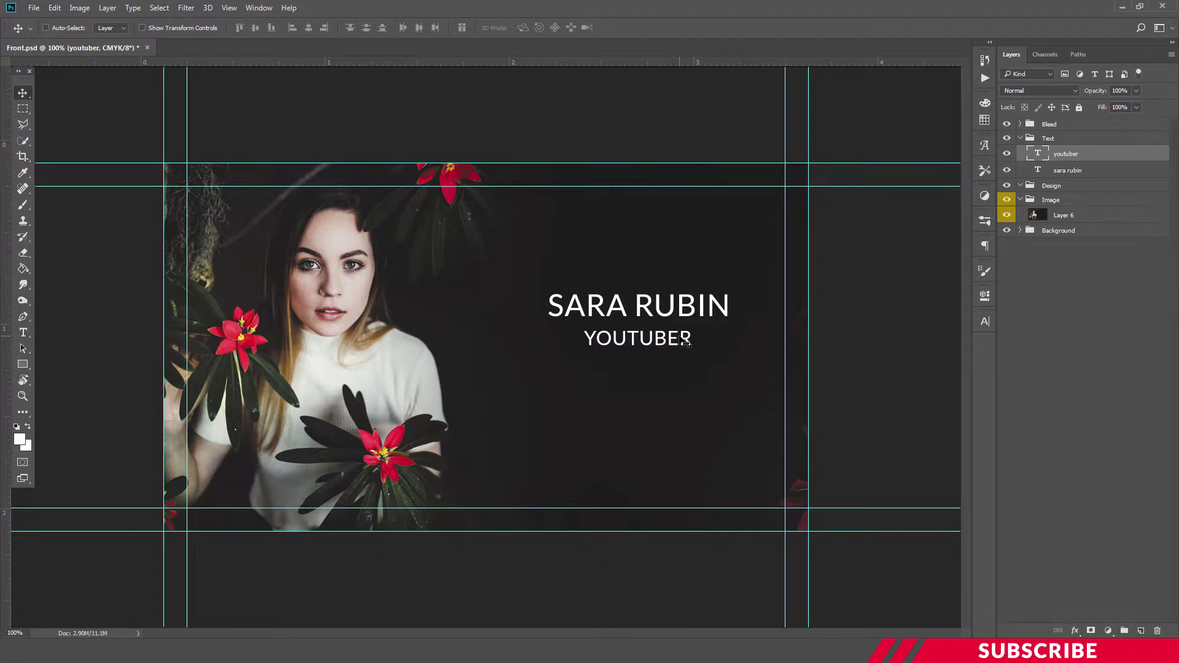
shift+click(1075, 174)
drag(662, 314, 661, 325)
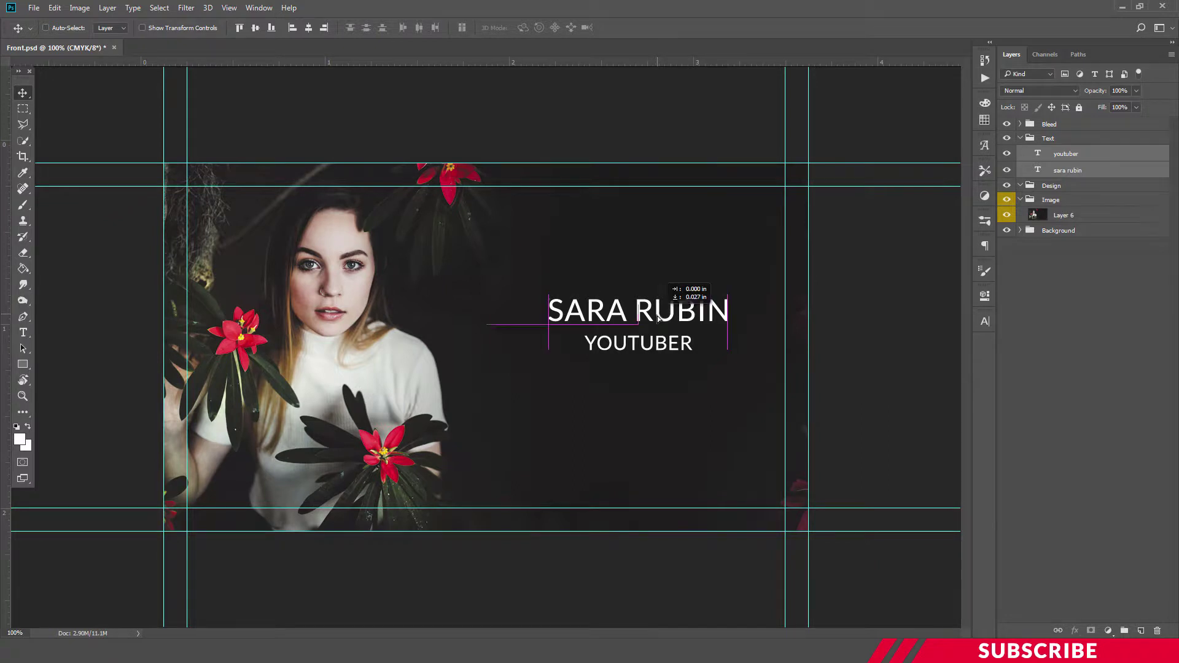
key(Down)
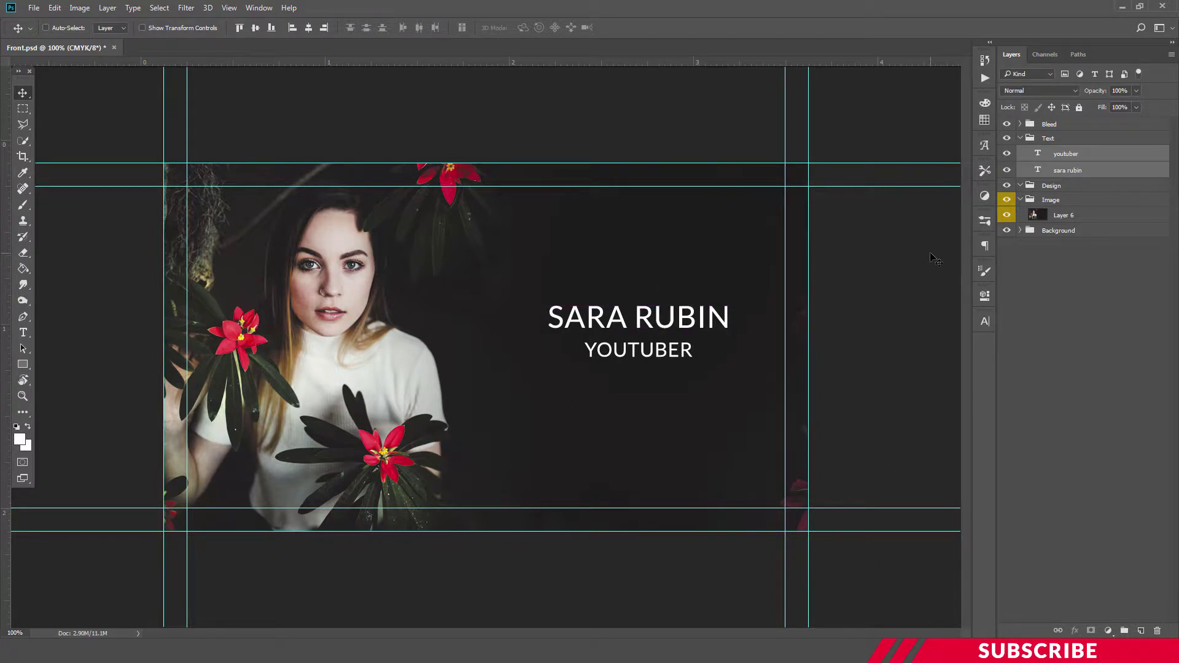
key(Down)
key(Down)
key(Down)
key(Down)
key(Down)
key(Down)
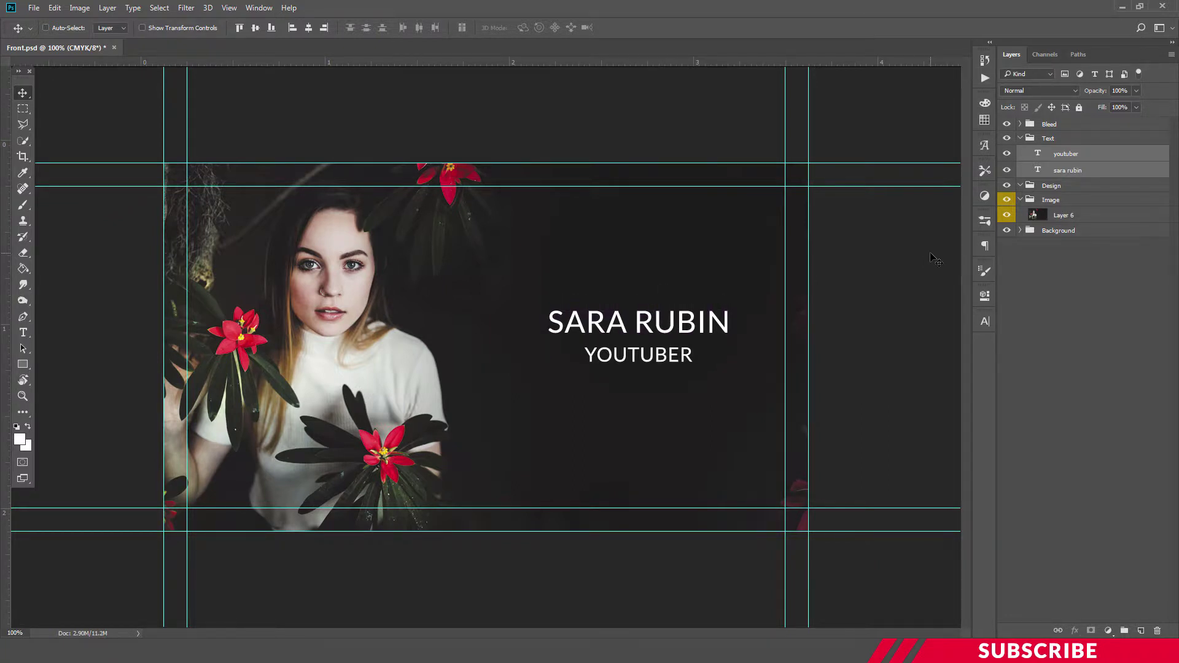
Preview the whole card with guides hidden, then restore guides and full-size view
key(ctrl+minus)
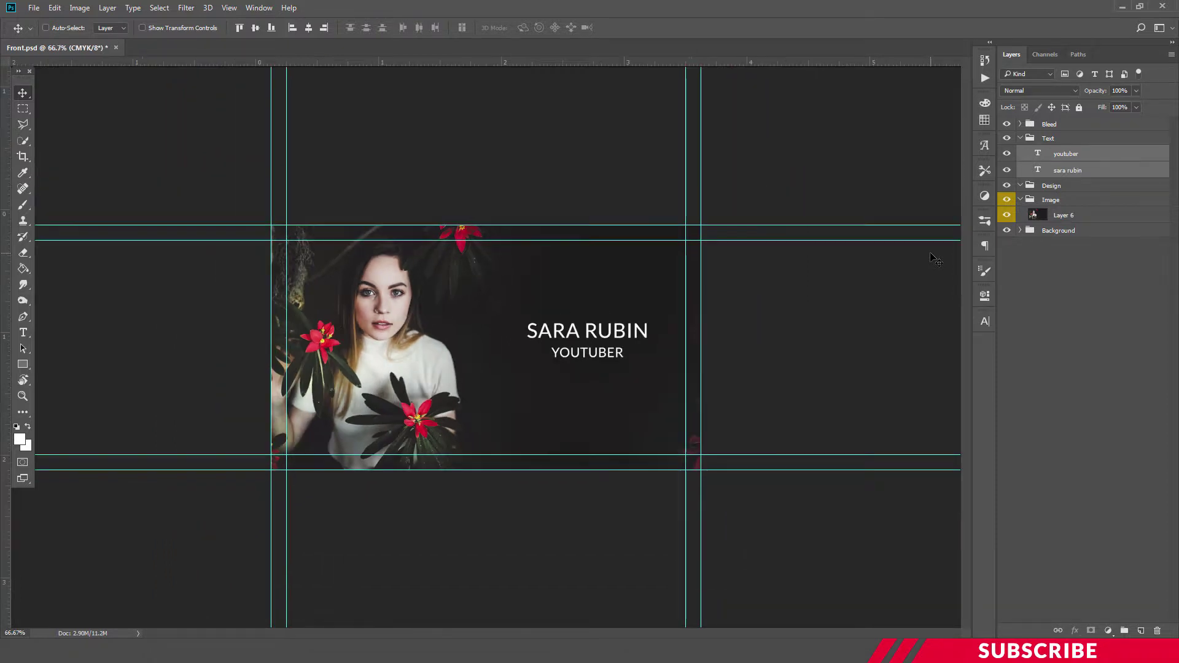
key(ctrl+semicolon)
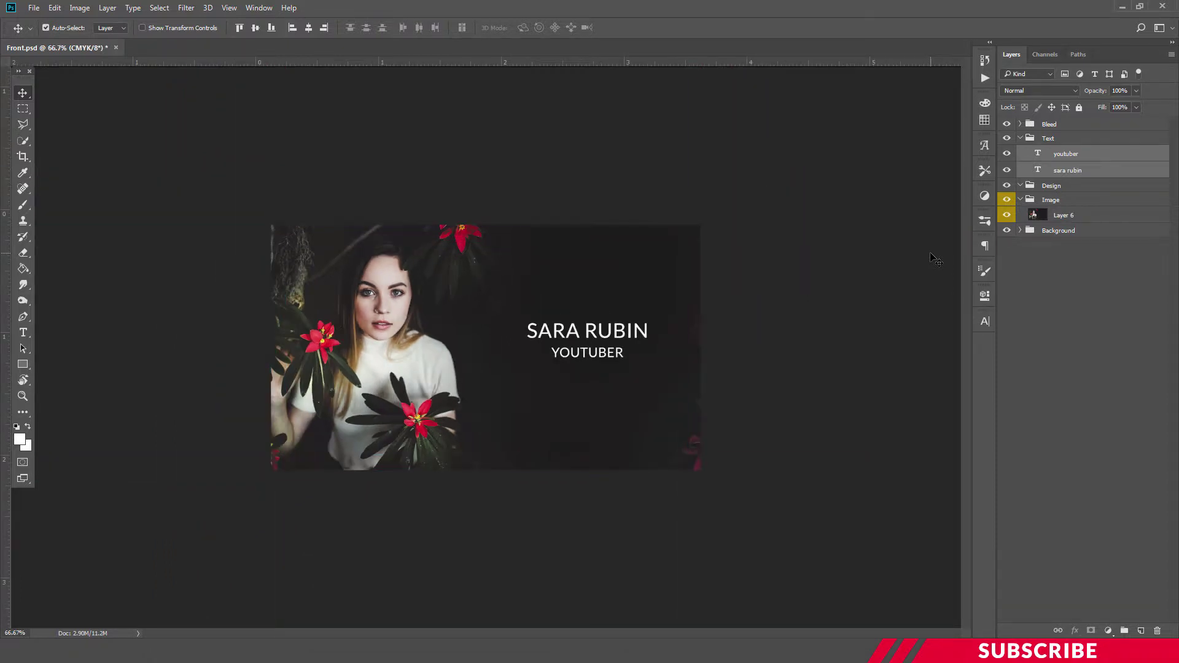
key(ctrl+semicolon)
key(ctrl+plus)
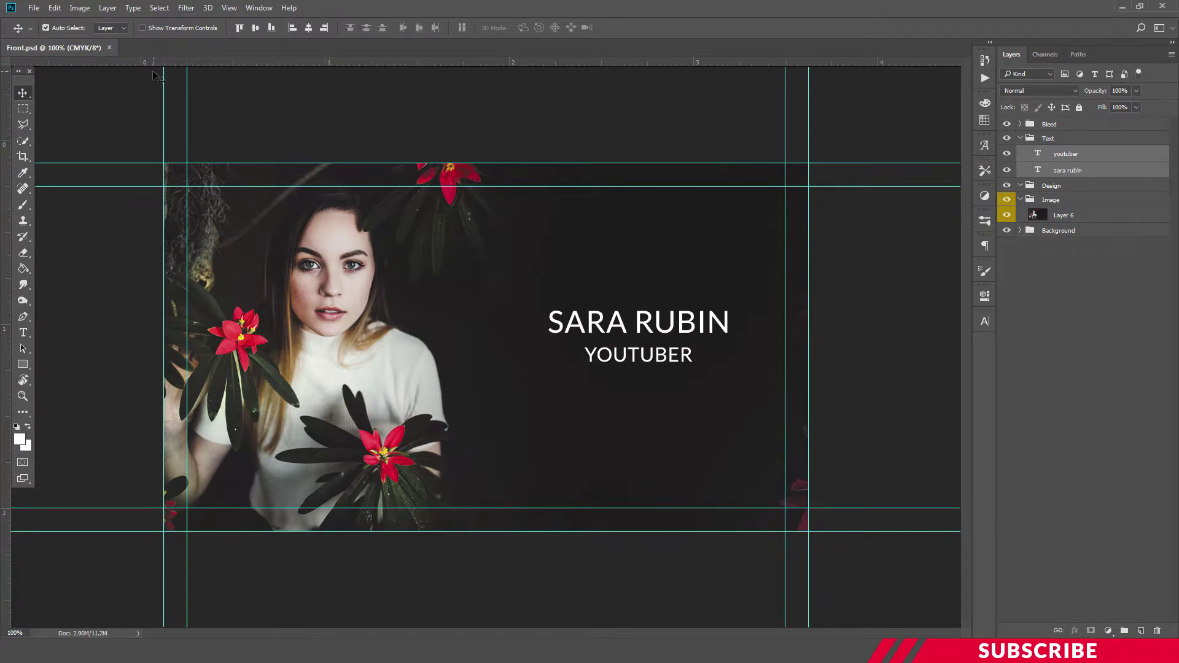
Close Front.psd, minimize Photoshop, and open Back.psd from the PE10 folder
click(110, 48)
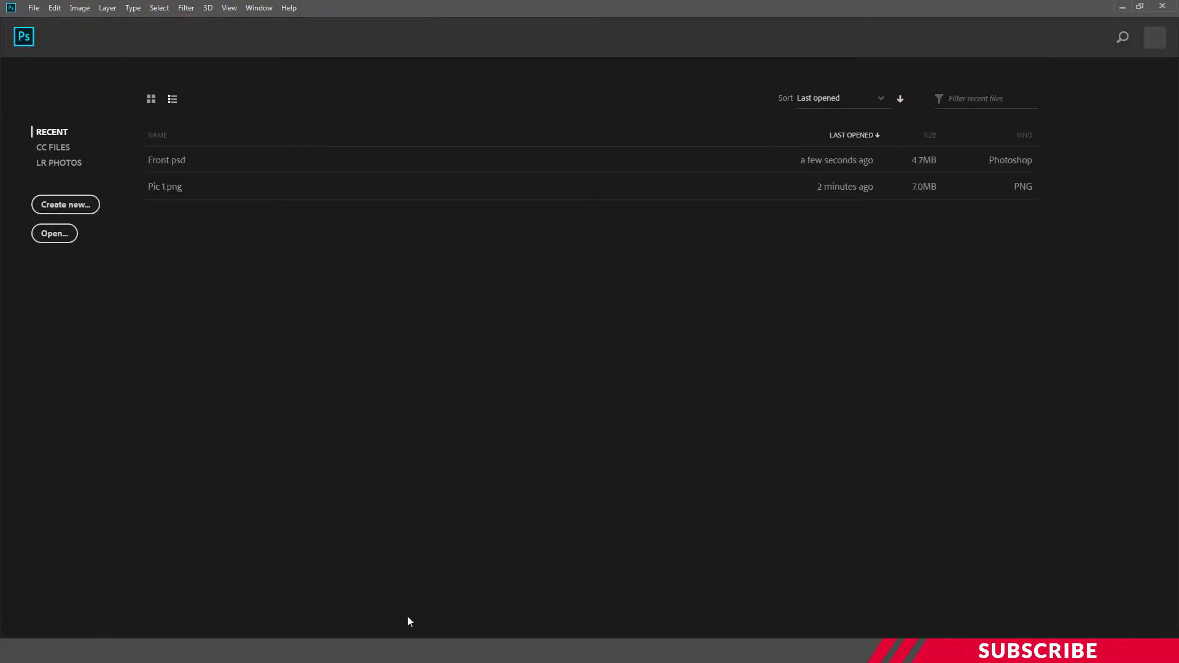
click(1122, 7)
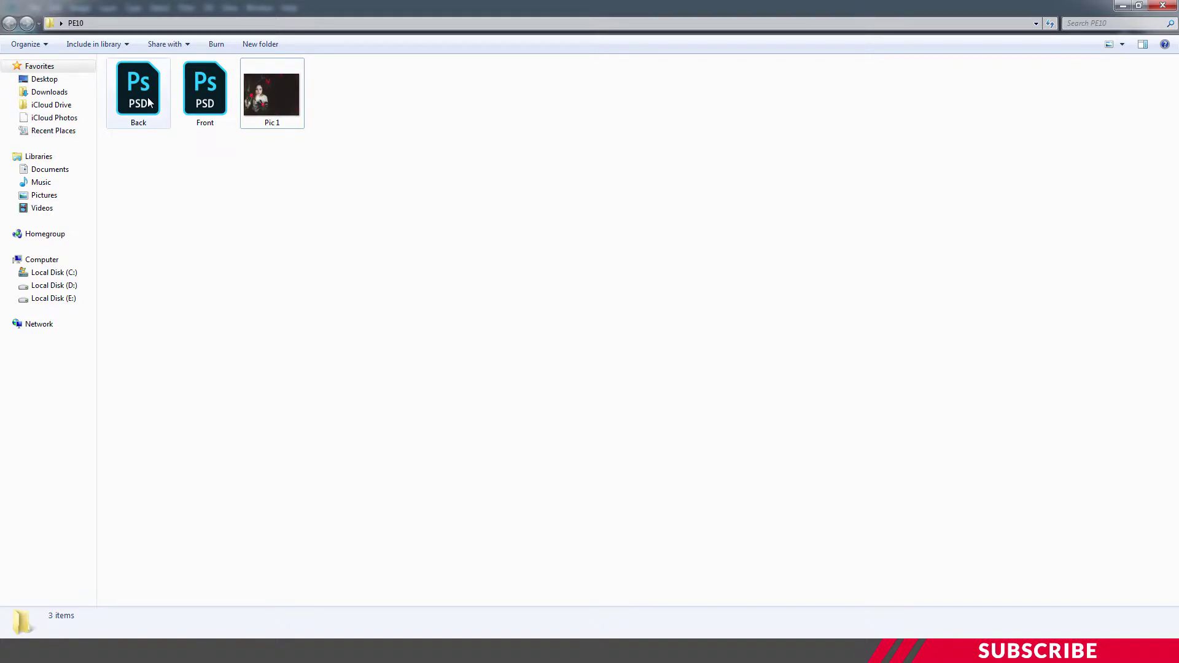
mouse_move(138, 92)
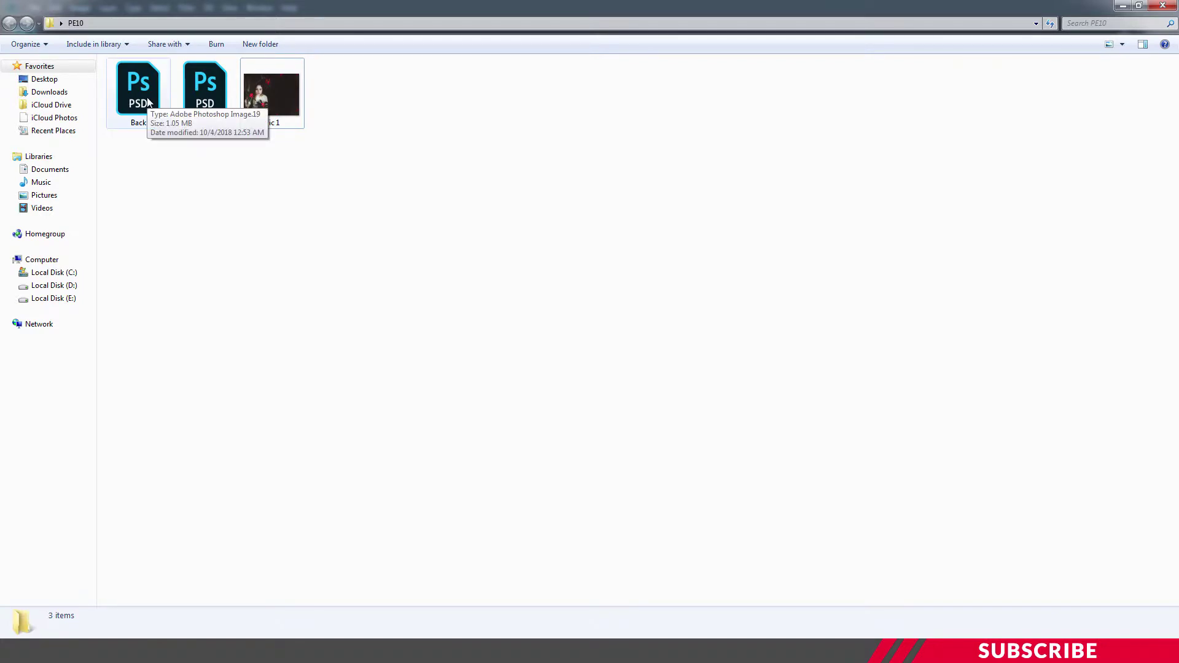
double_click(146, 99)
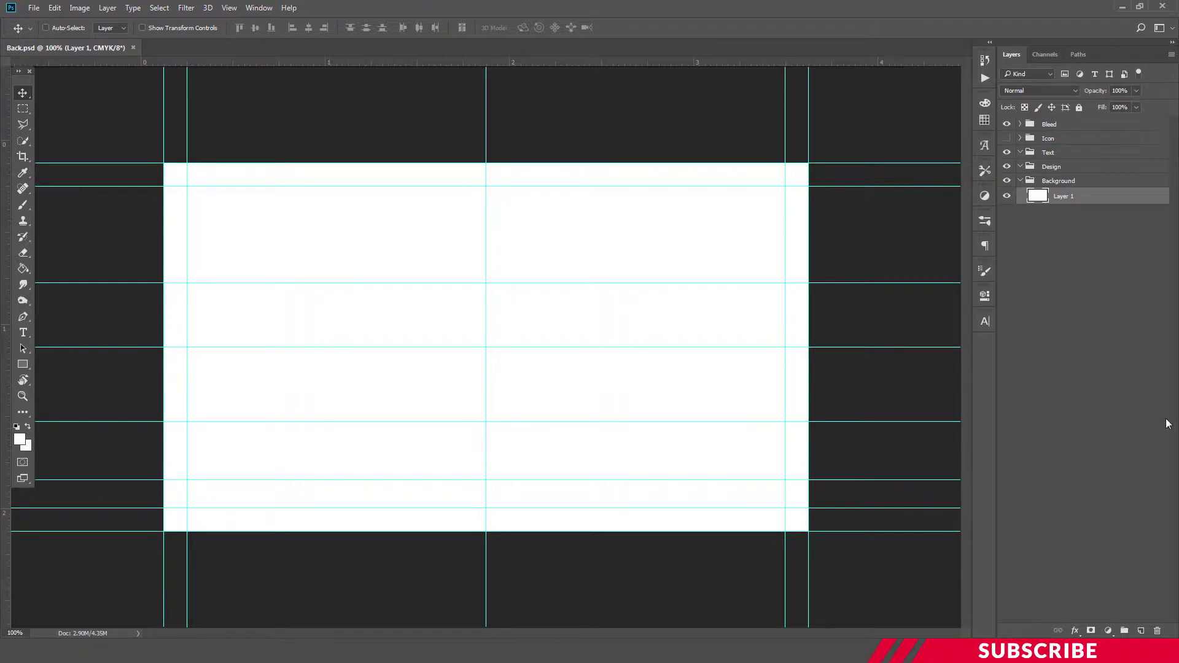
Fill Layer 1 in the Background group with black, then collapse the group
click(1022, 184)
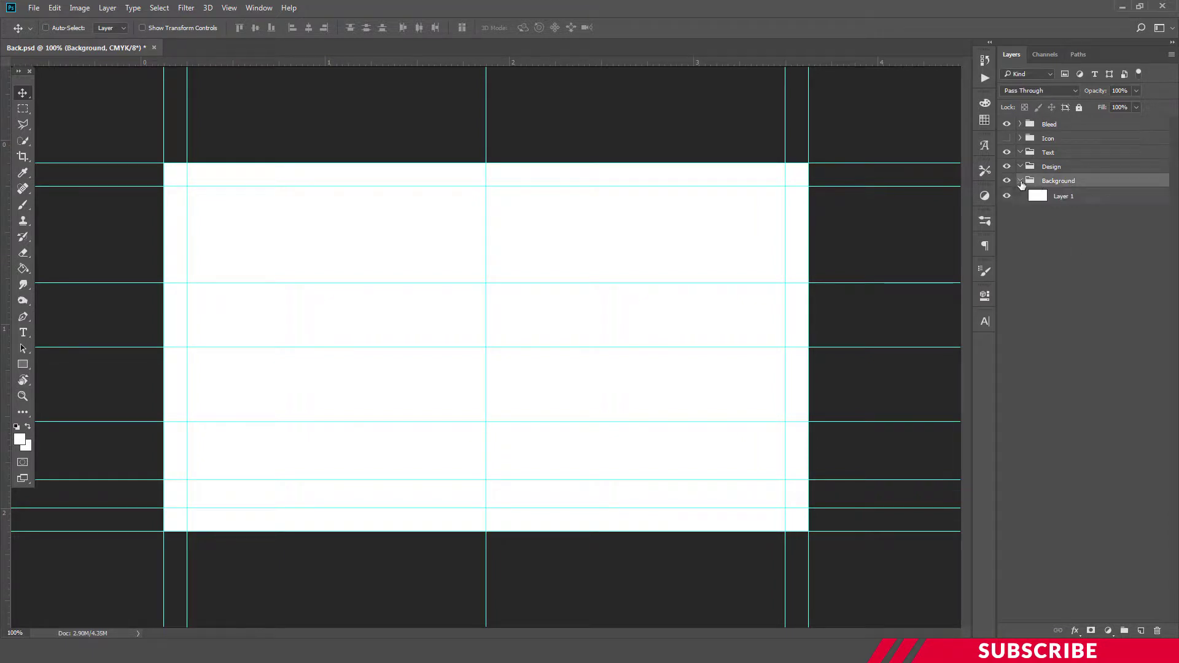
click(1065, 196)
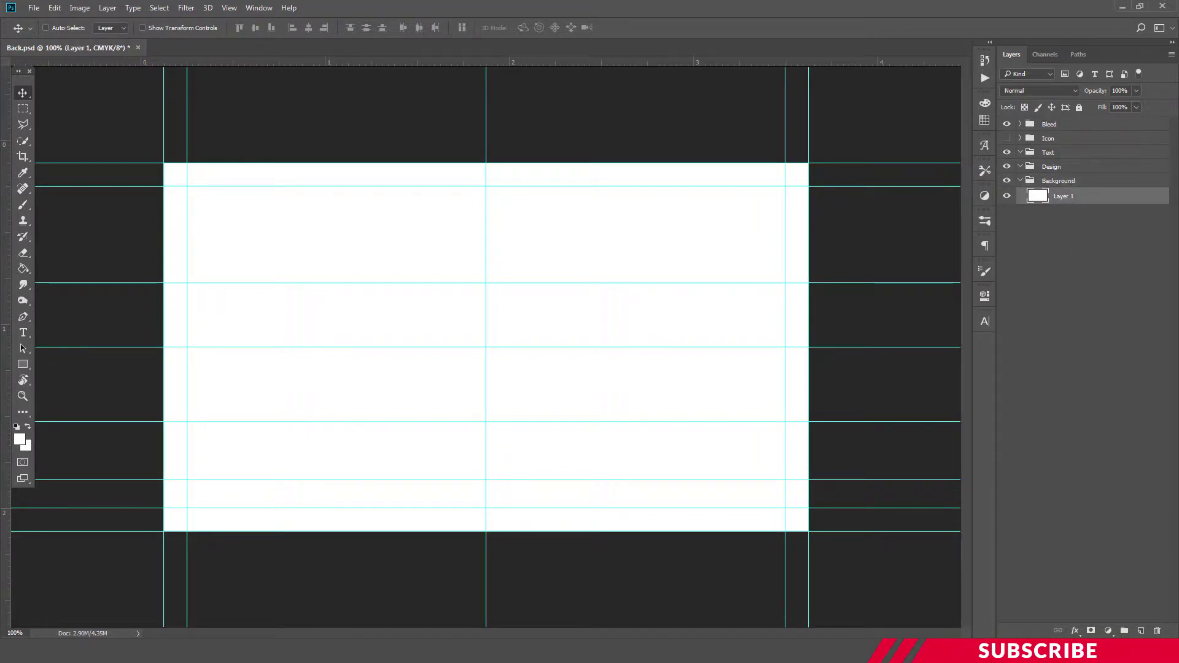
click(20, 440)
drag(894, 442, 551, 601)
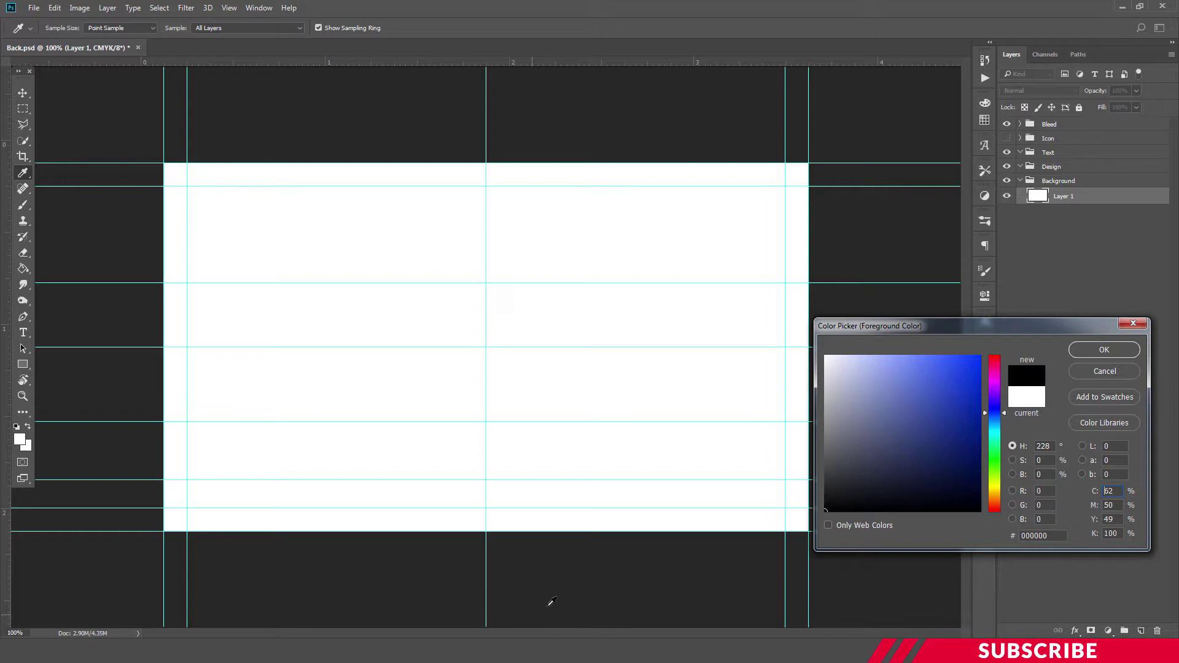
click(1104, 352)
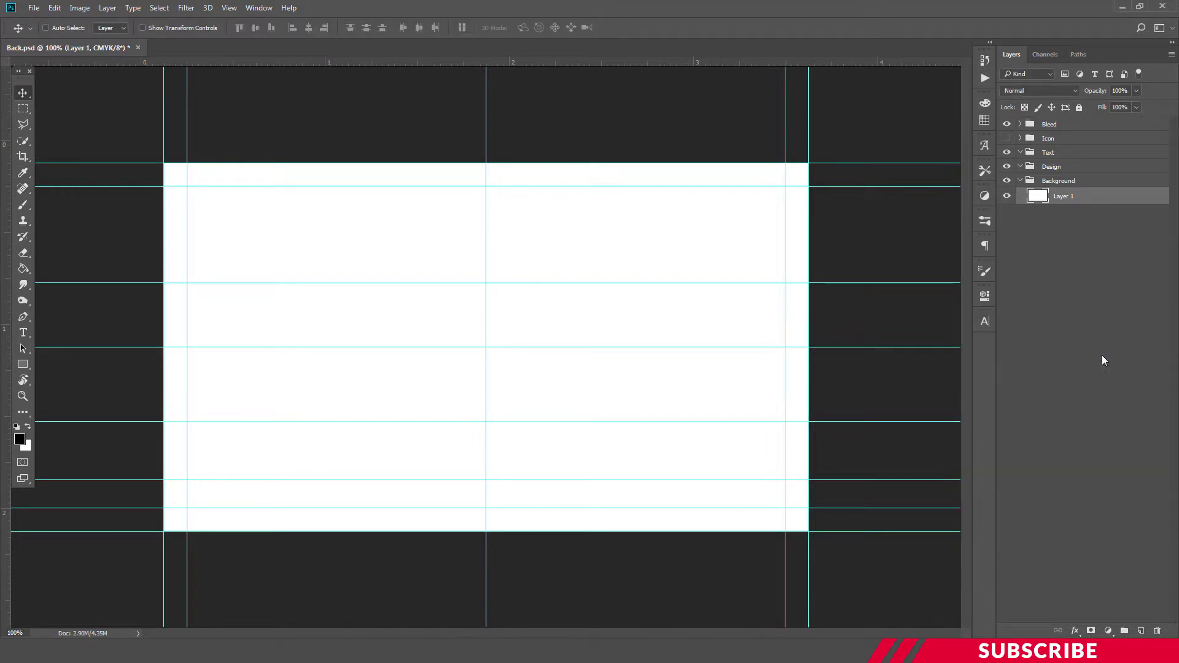
key(alt+BackSpace)
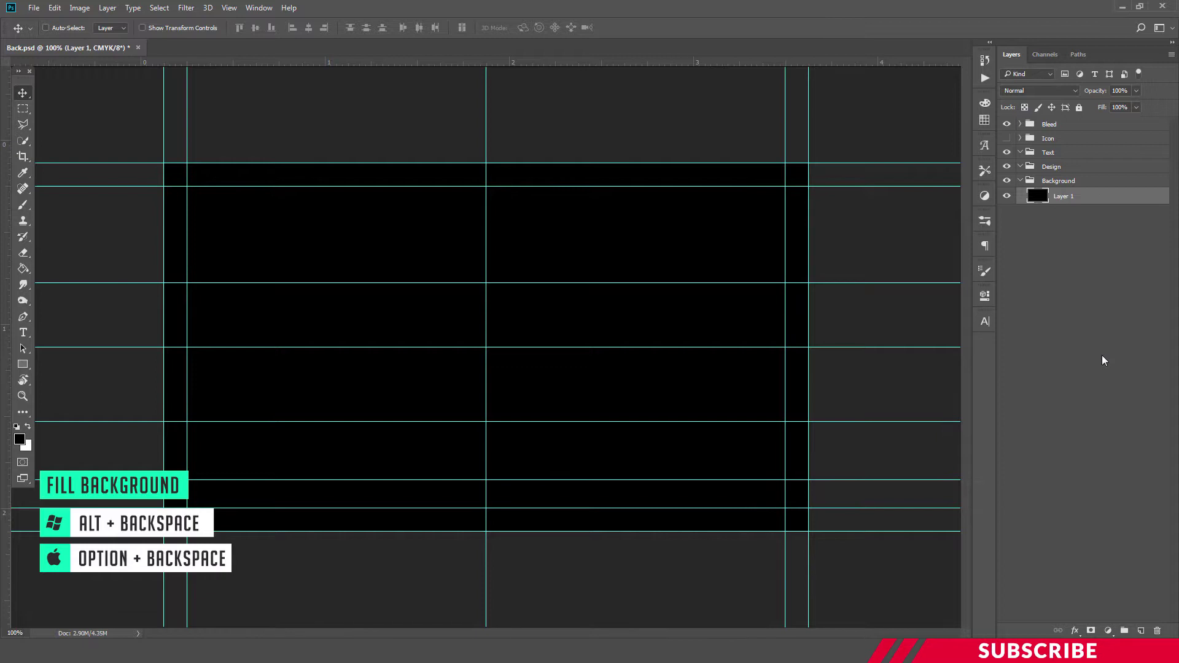
click(1026, 182)
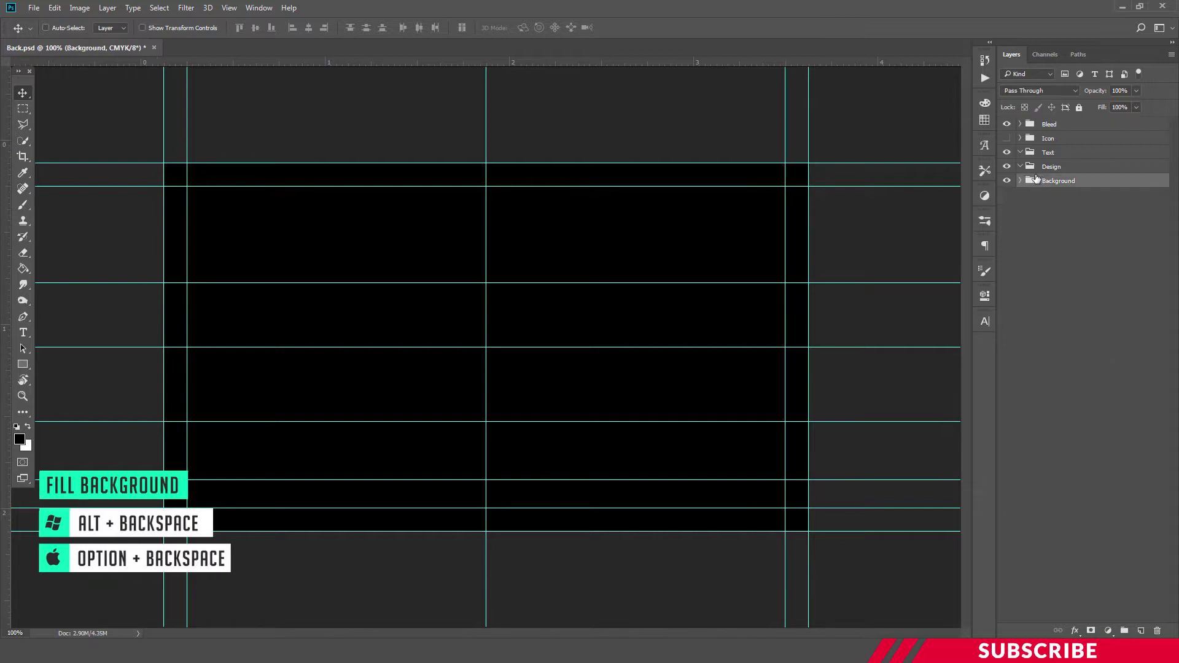
Add a new layer in the Design group and set the foreground colour to white
click(1079, 168)
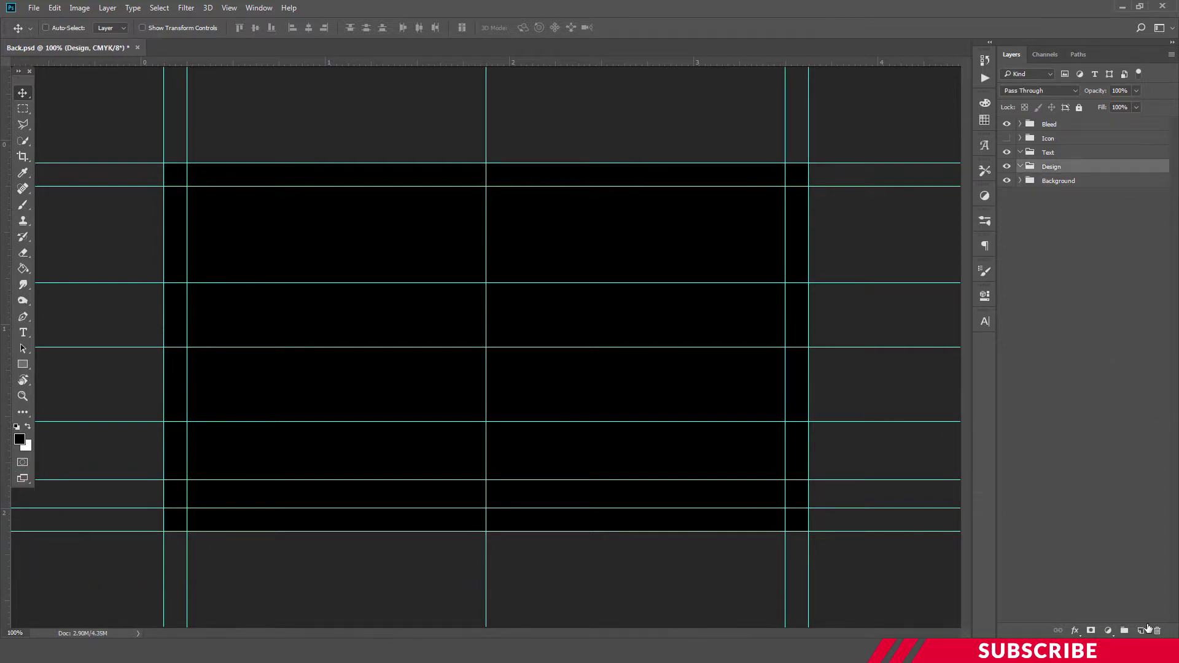
click(1143, 630)
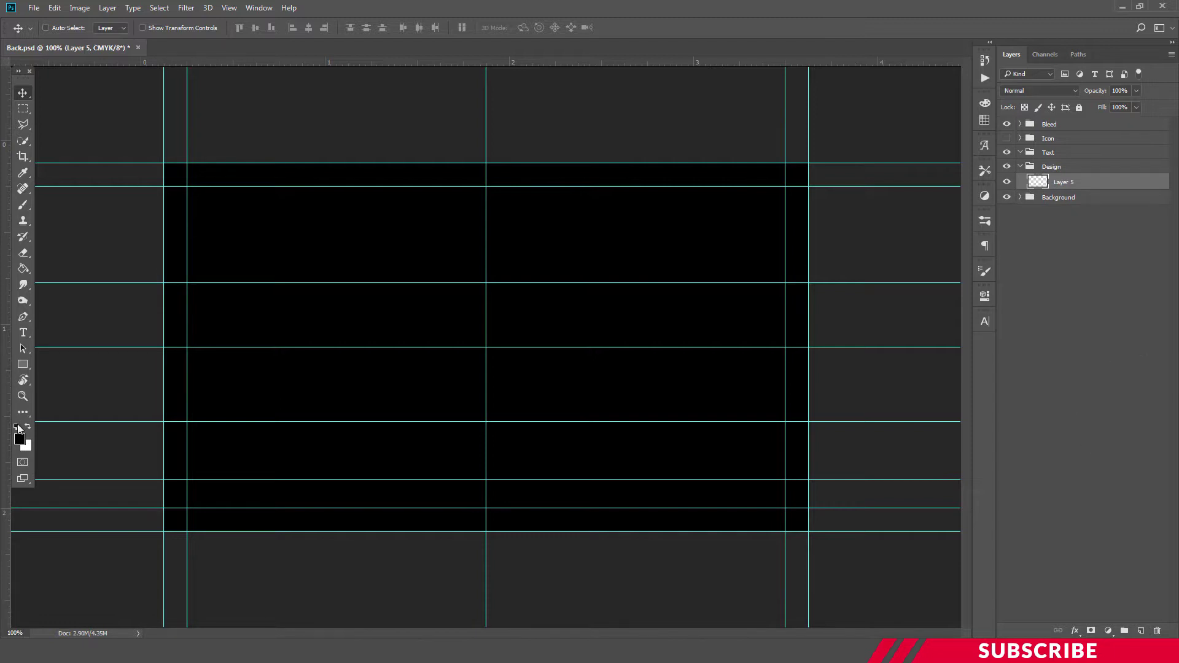
click(20, 443)
click(824, 357)
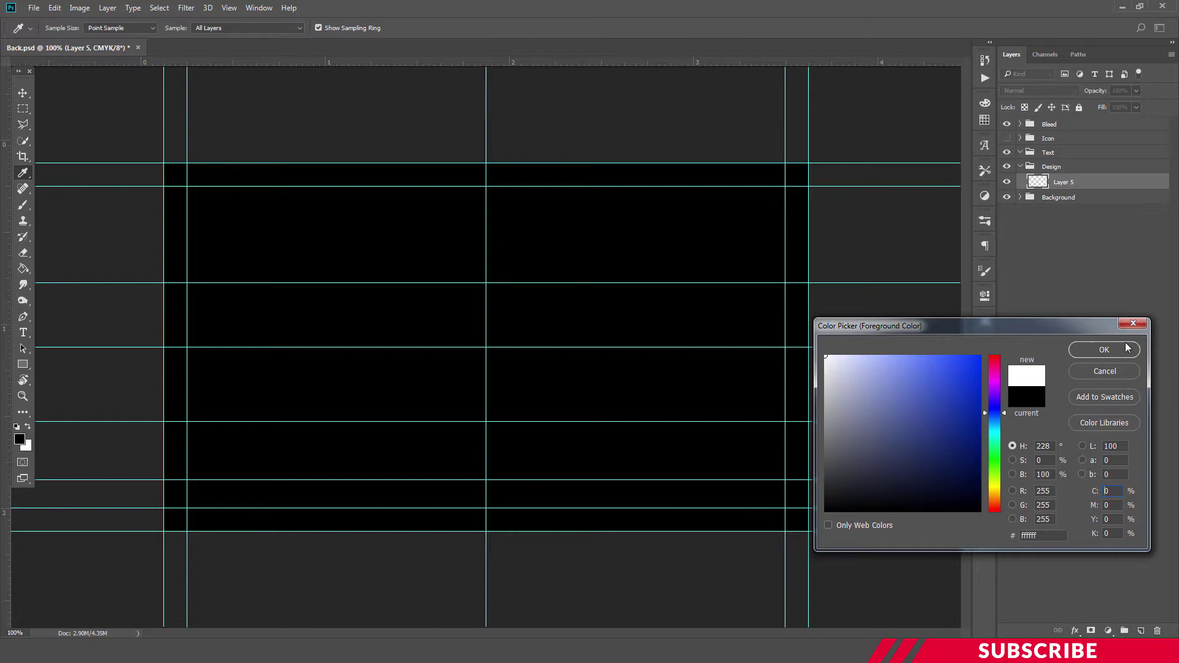
click(1103, 350)
Draw a tall white rectangle on the left edge and name it L1
drag(23, 365, 82, 368)
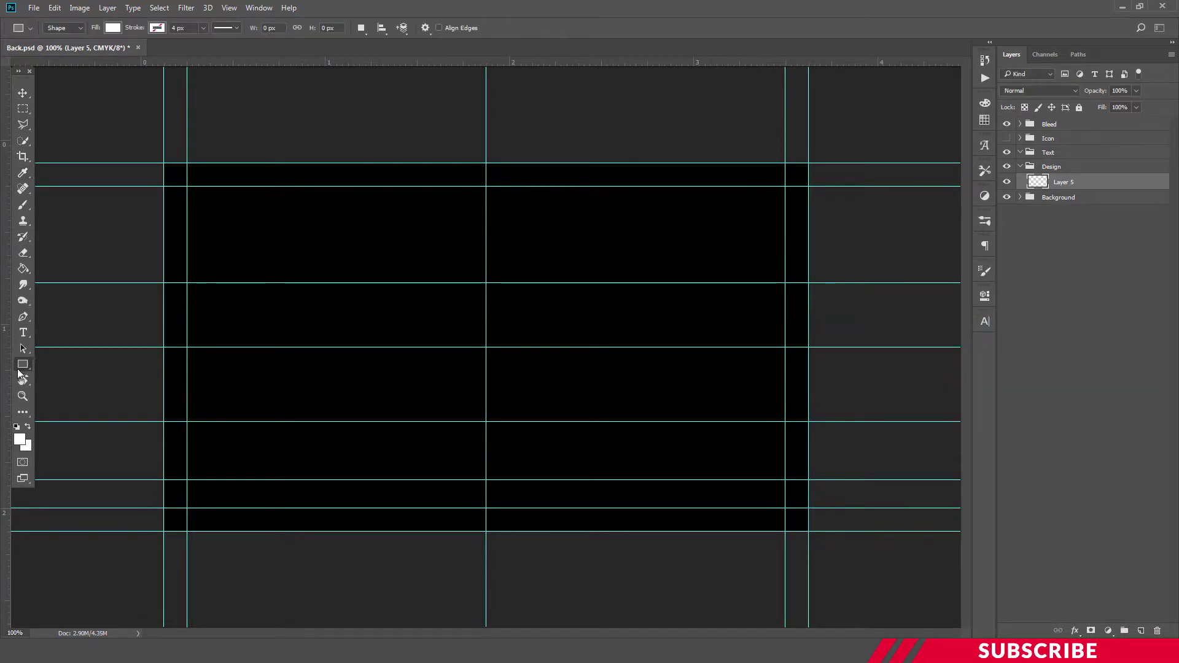
click(81, 364)
drag(137, 269, 188, 442)
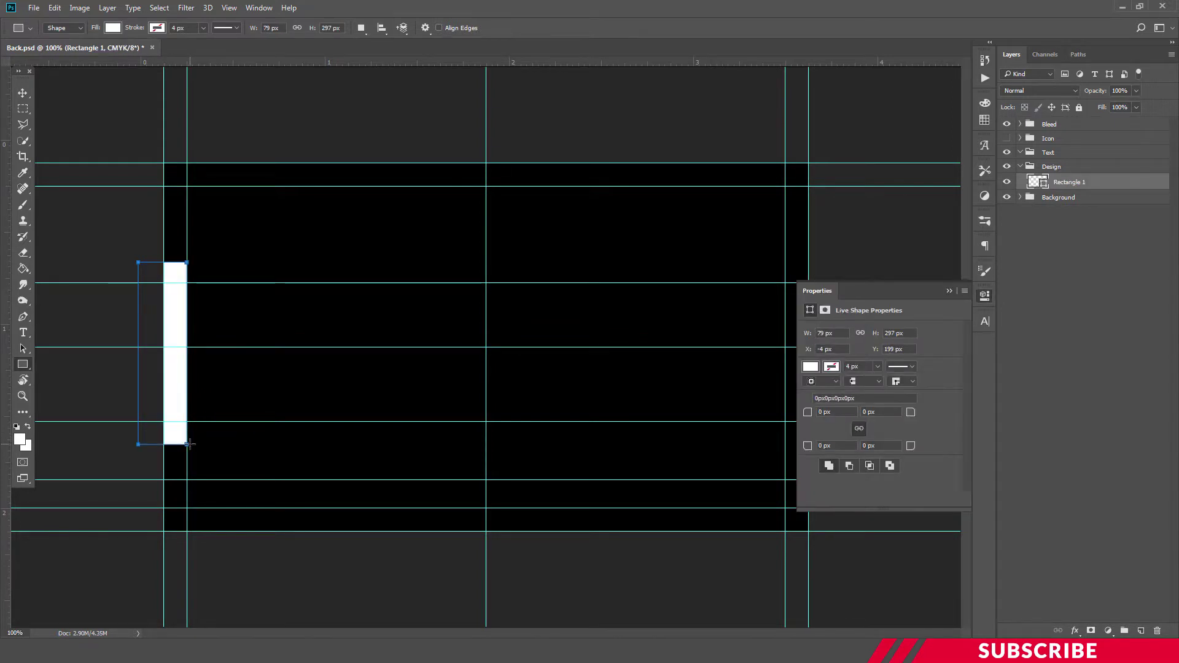
click(984, 296)
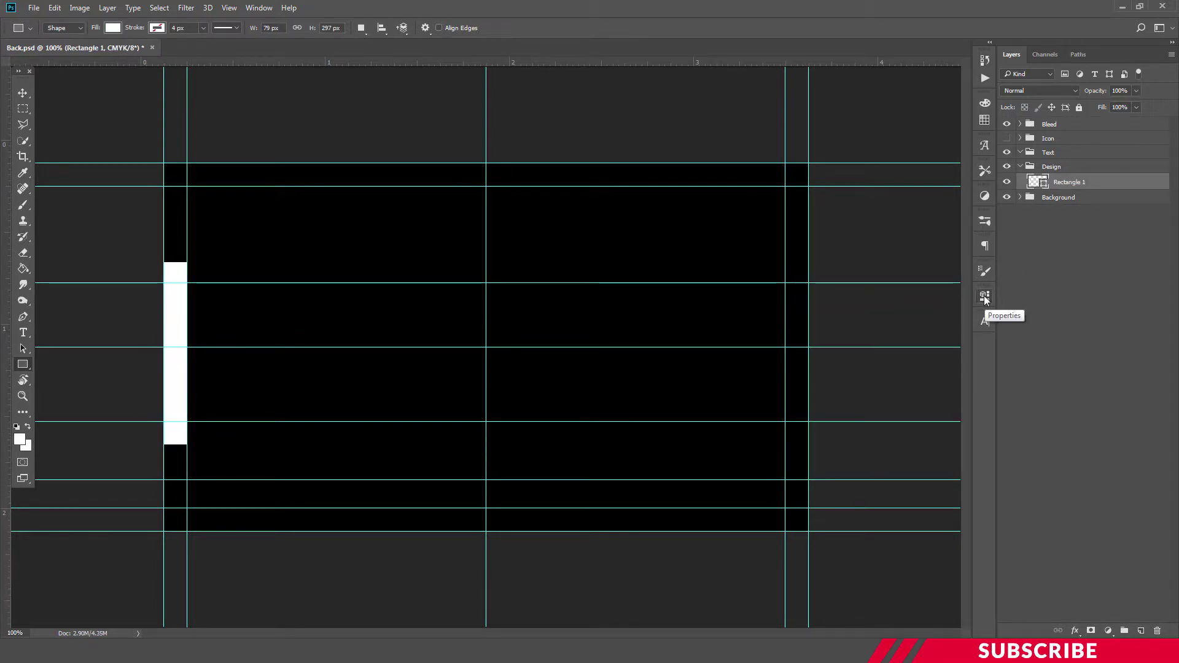
double_click(1069, 183)
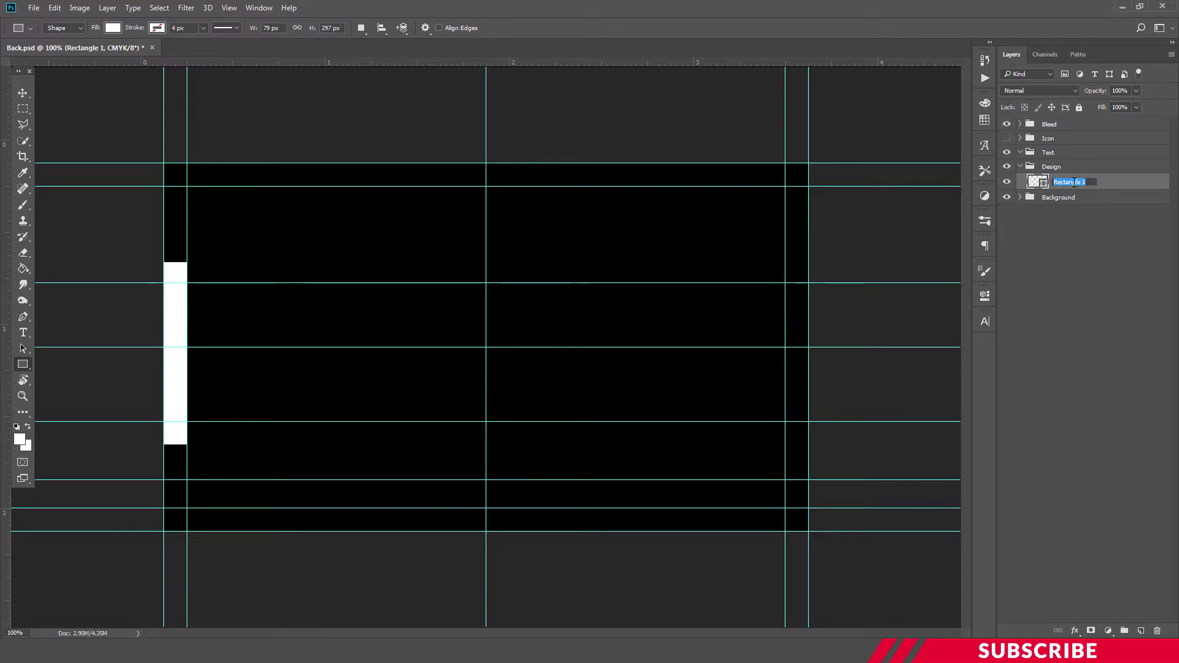
text(L1)
key(Return)
Duplicate the bar as L2, move it to the right edge, and add a new layer
key(ctrl+j)
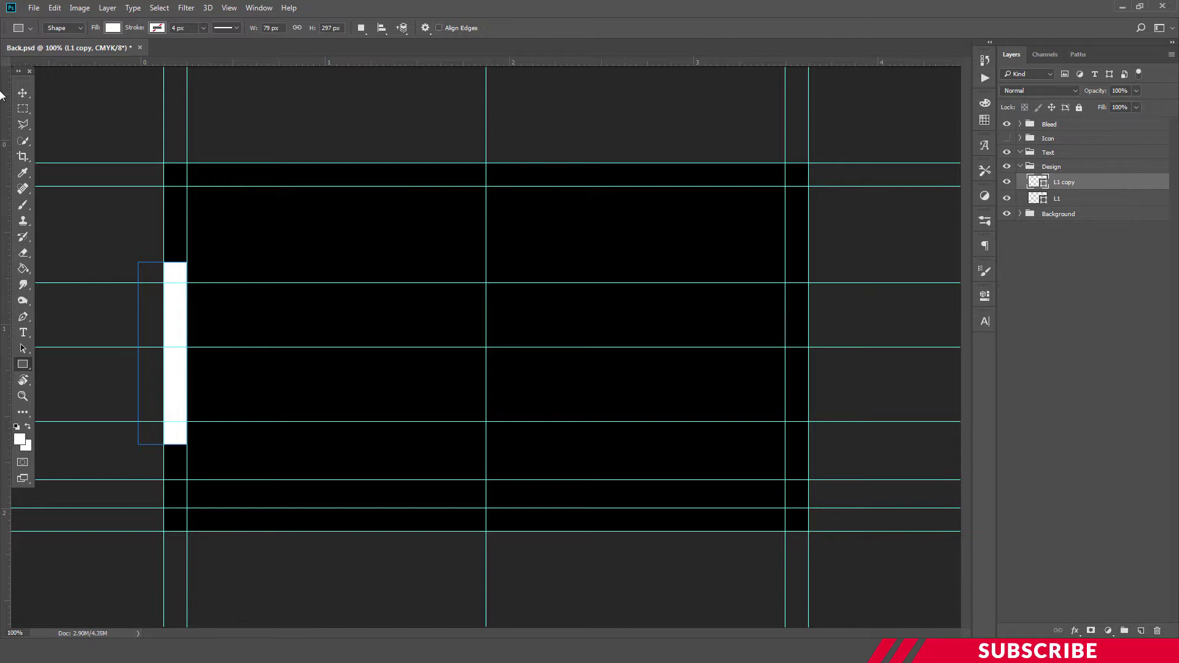
double_click(1065, 183)
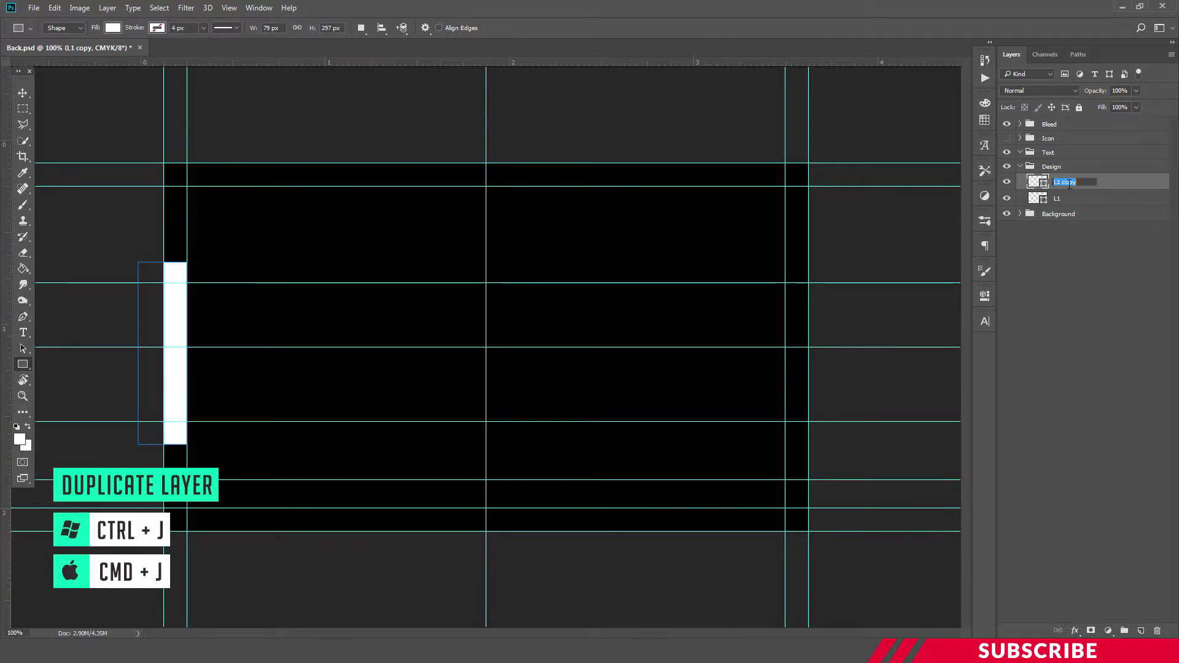
text(L2)
key(Return)
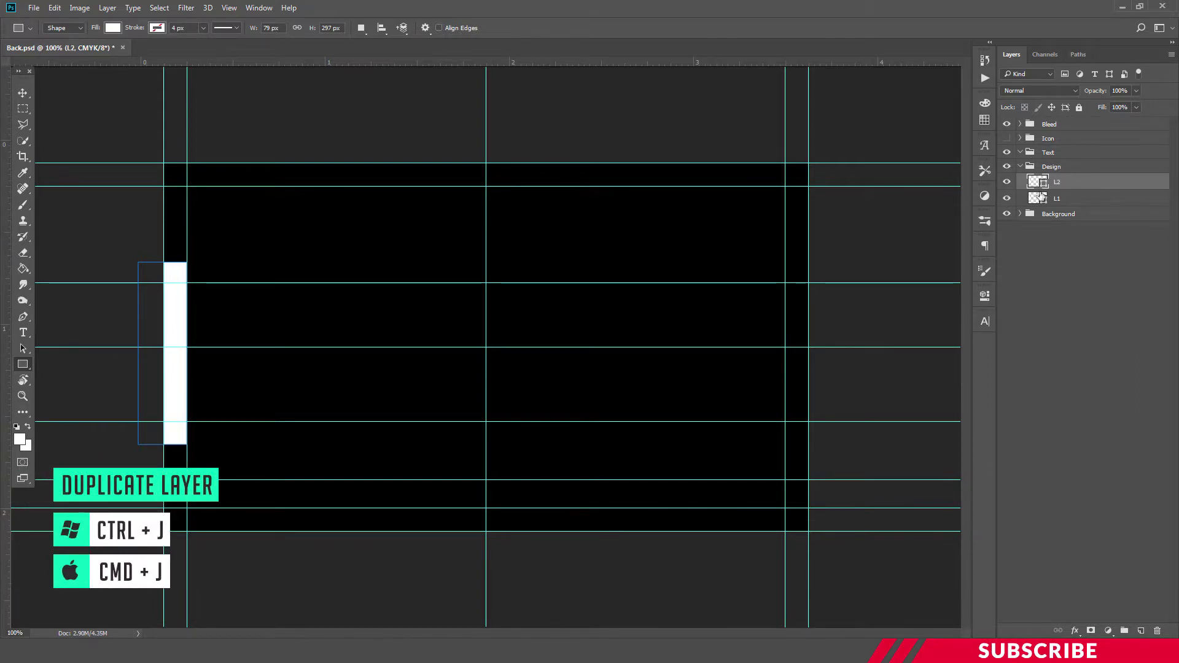
key(v)
drag(172, 309, 816, 318)
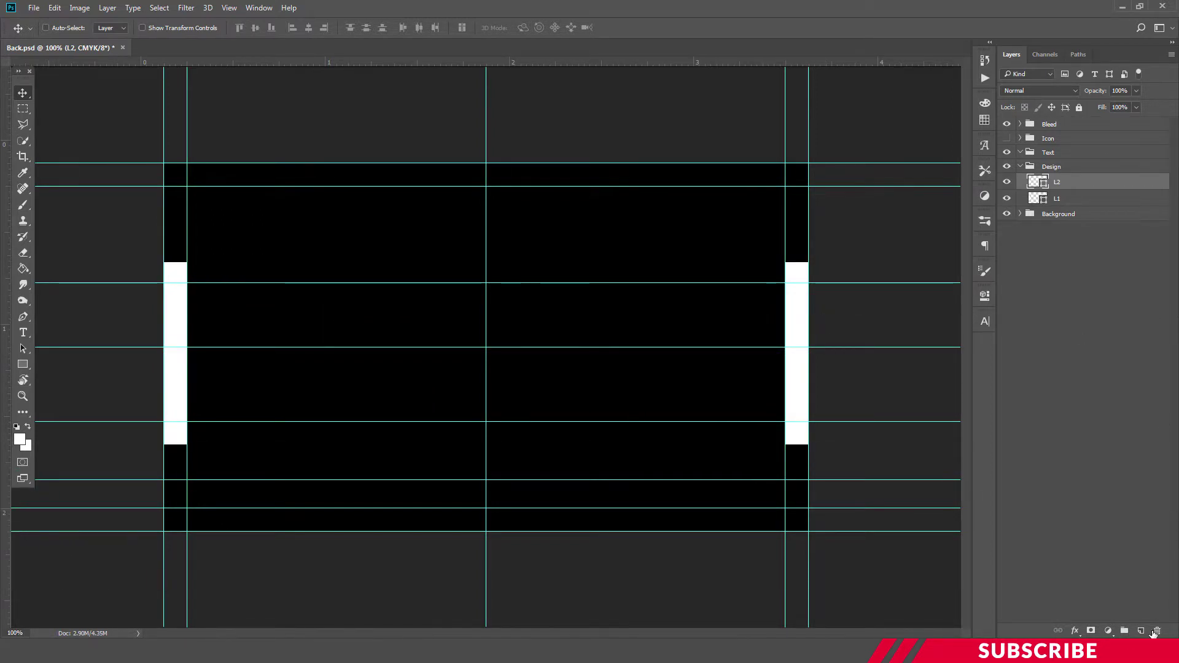
click(1140, 630)
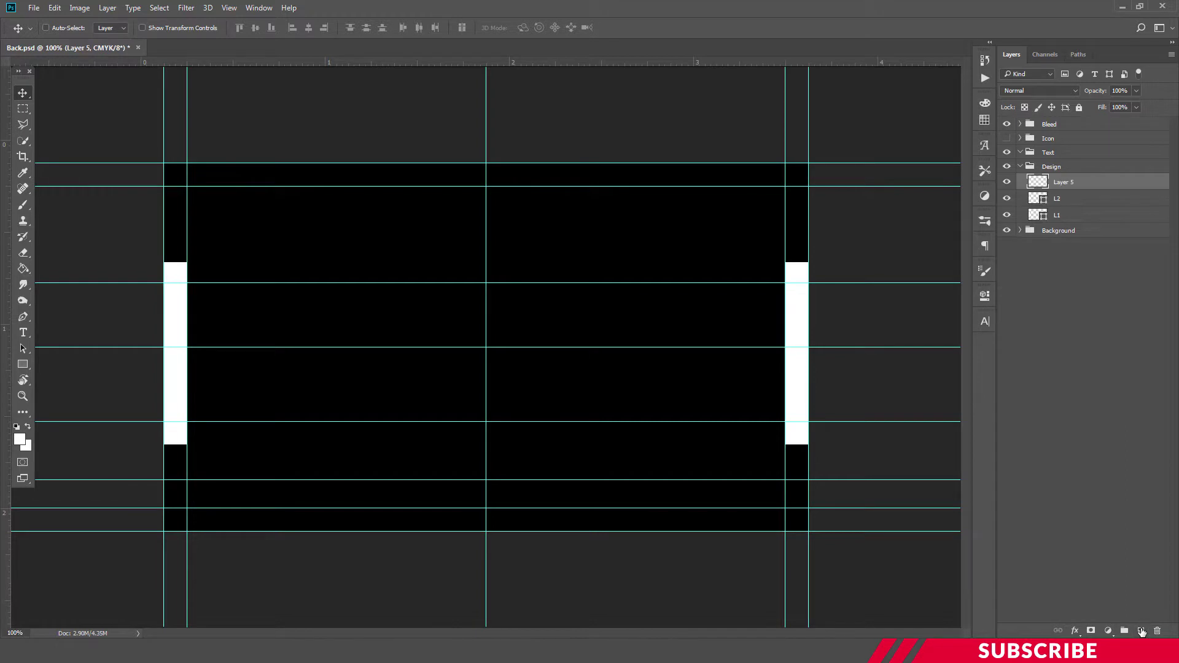
Rename Layer 5 to Line and draw a thin white vertical rectangle at the card centre
double_click(1058, 183)
text(Line)
click(1143, 191)
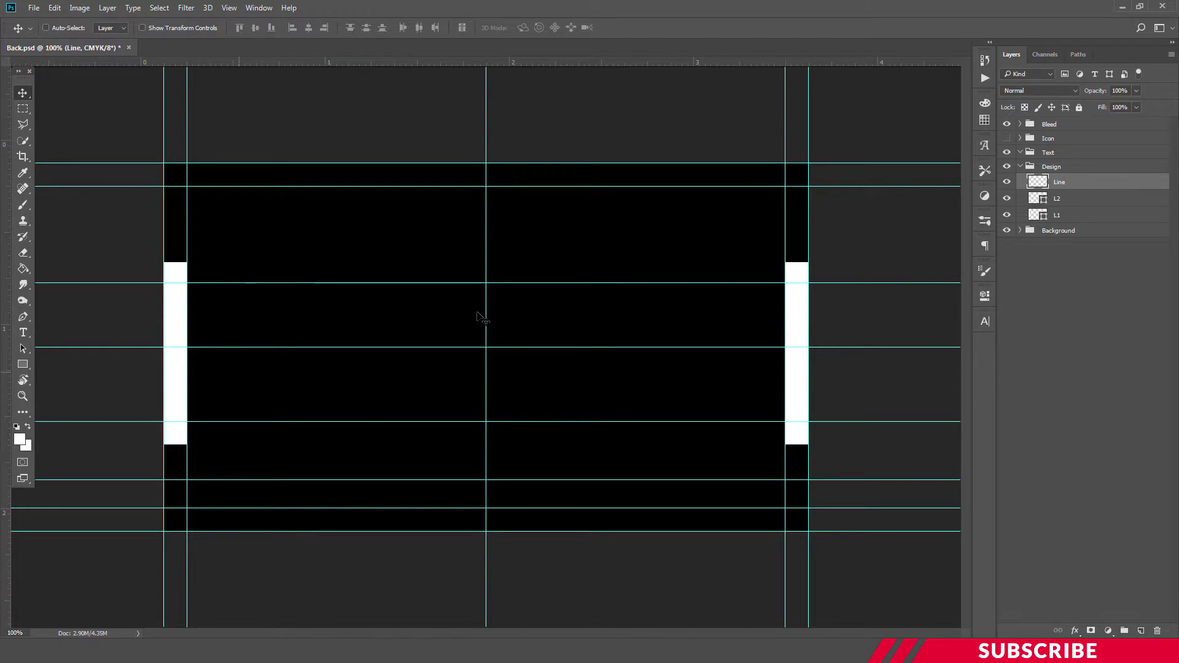
key(u)
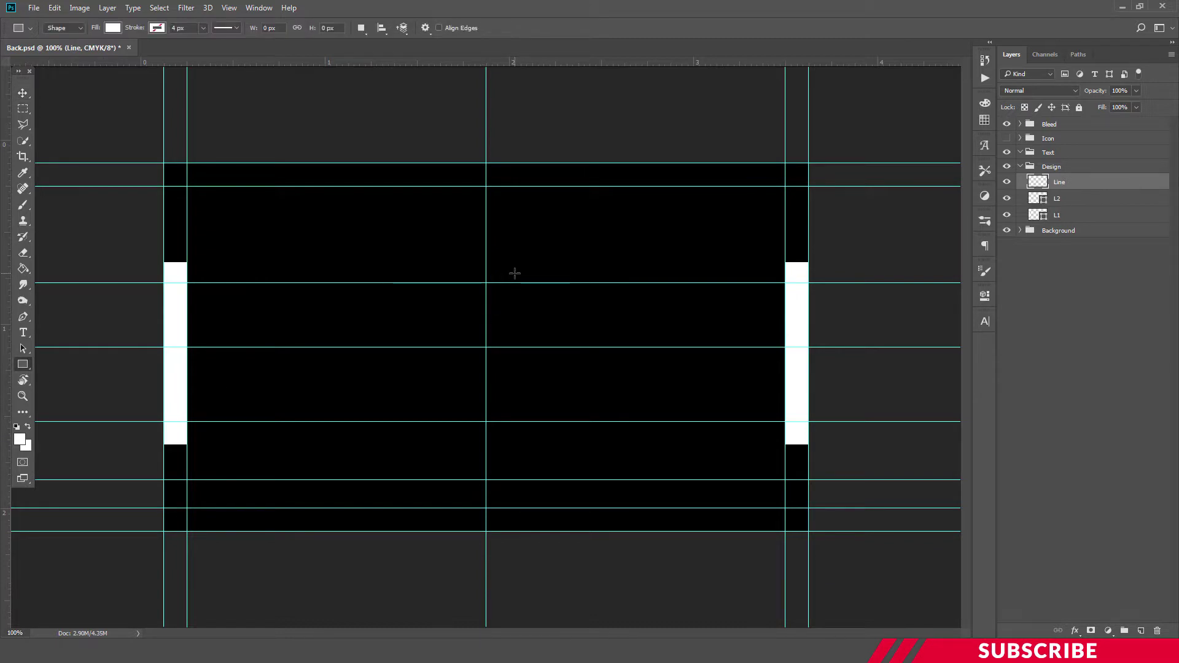
key(ctrl+plus)
drag(539, 205, 541, 505)
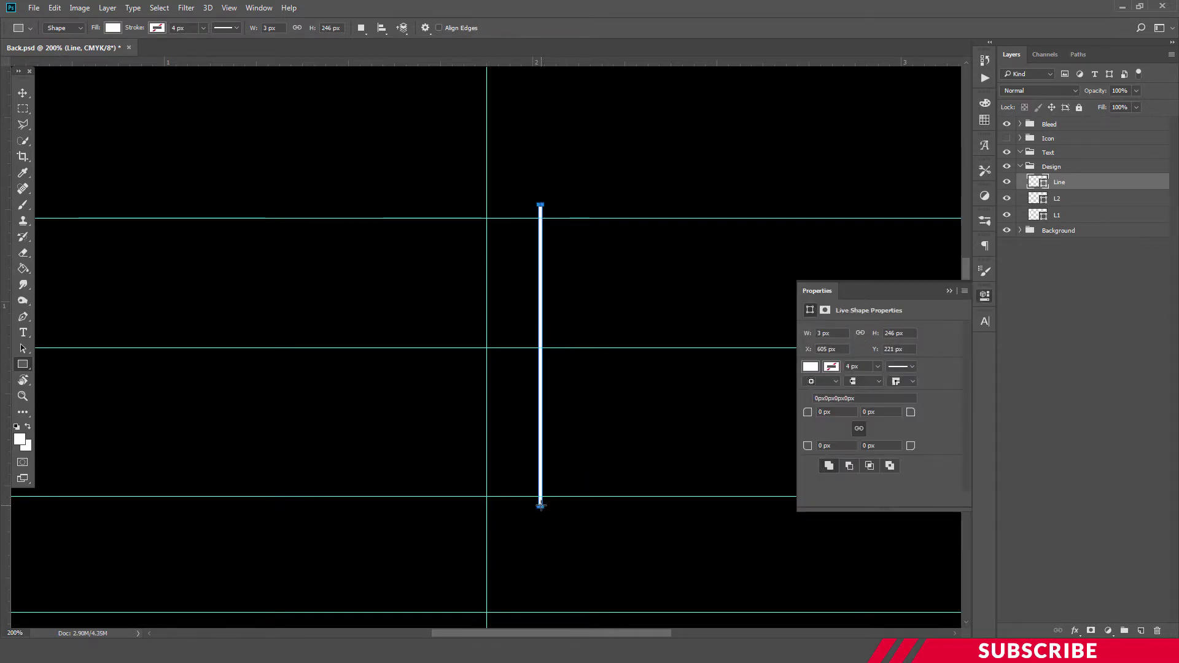
Fit the line between the upper and lower guides, centre it, and hide the guides
key(ctrl+t)
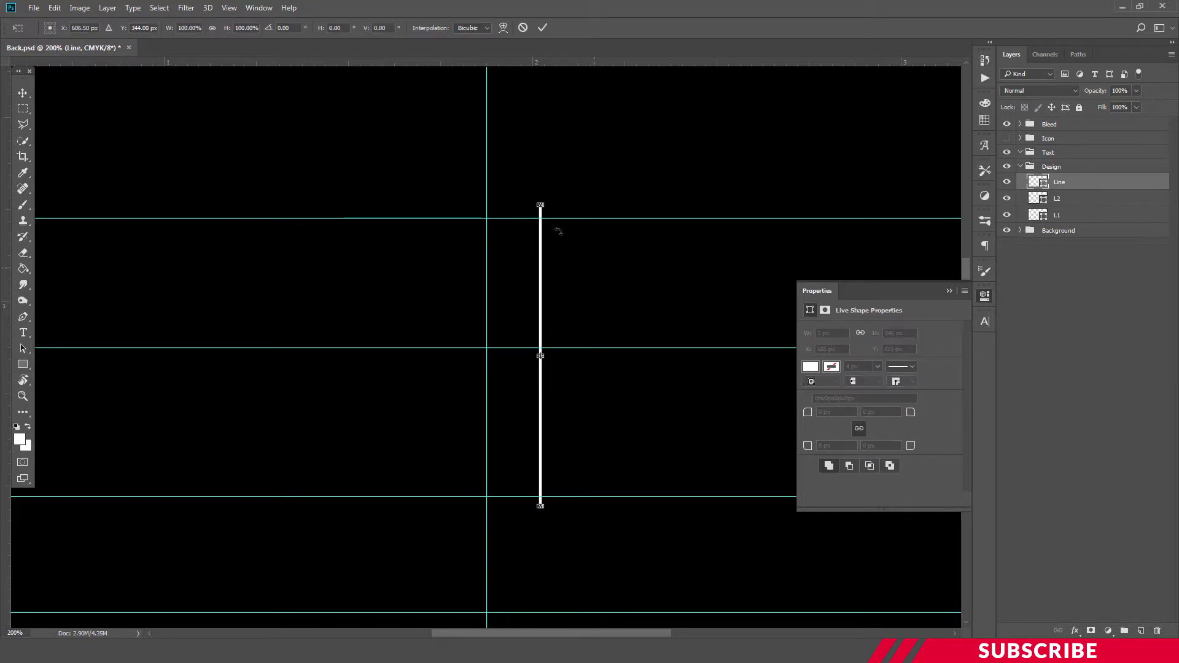
drag(540, 206, 540, 218)
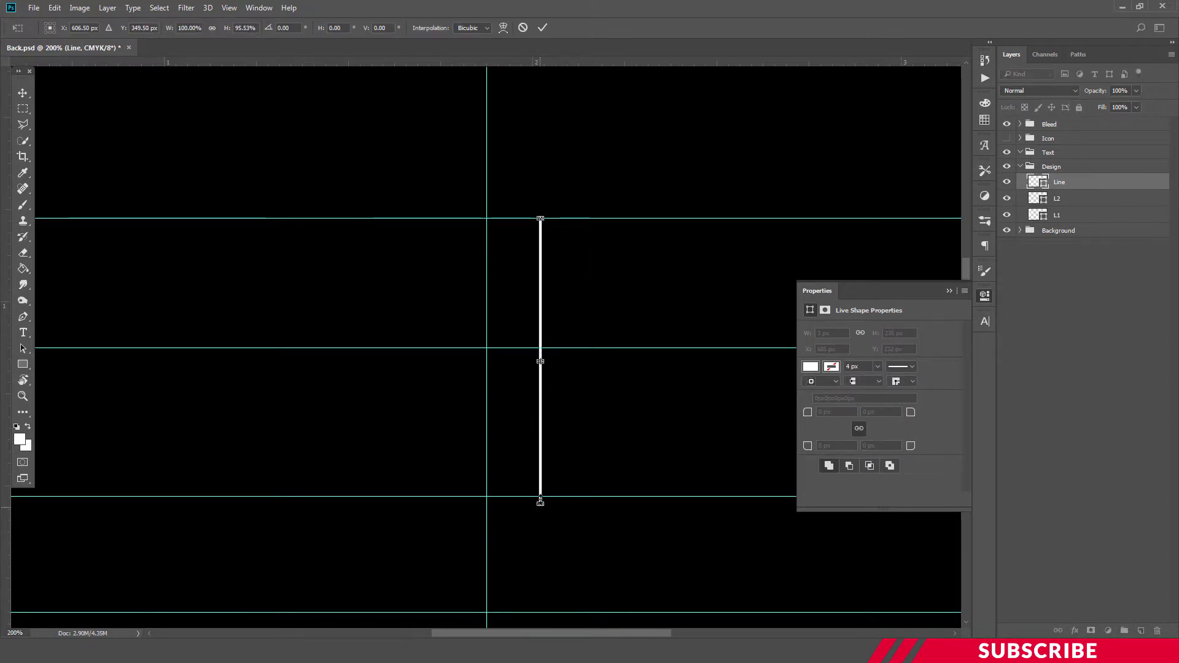
drag(540, 502, 539, 495)
key(Return)
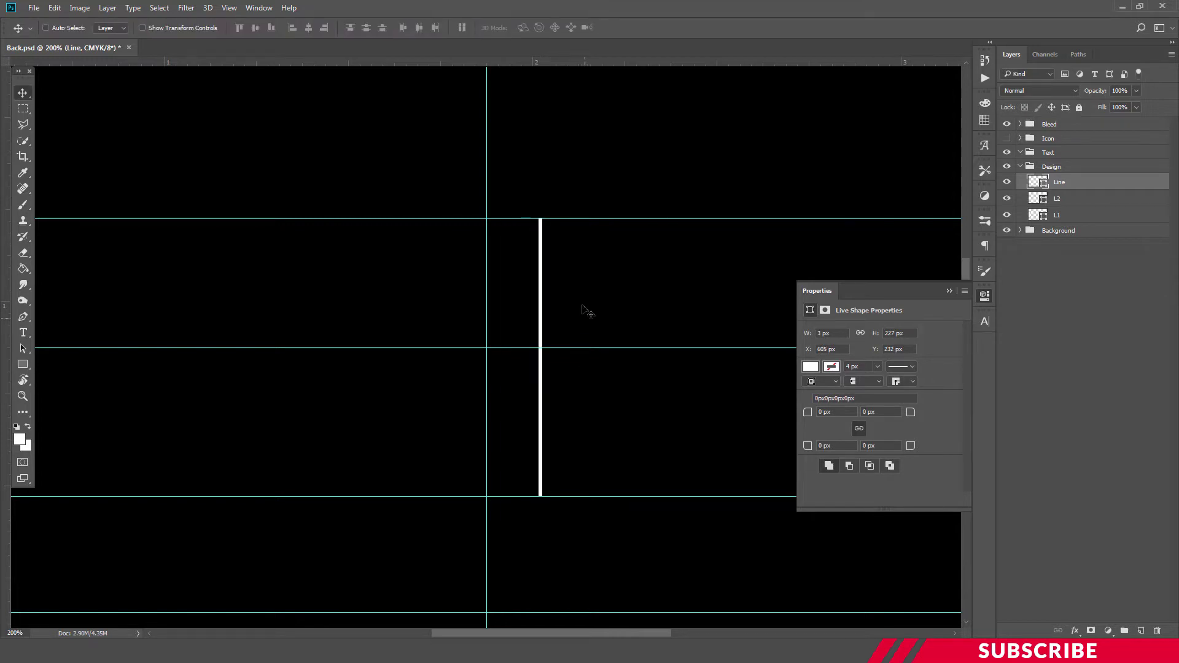
drag(582, 311, 531, 310)
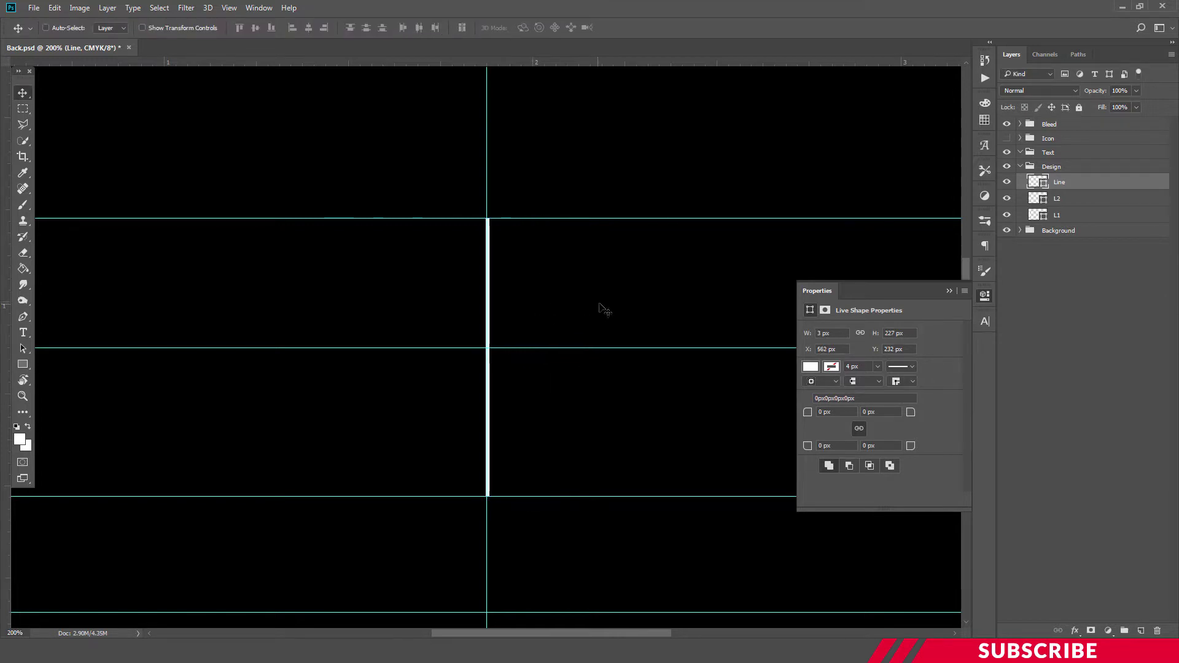
key(ctrl+minus)
key(ctrl+minus)
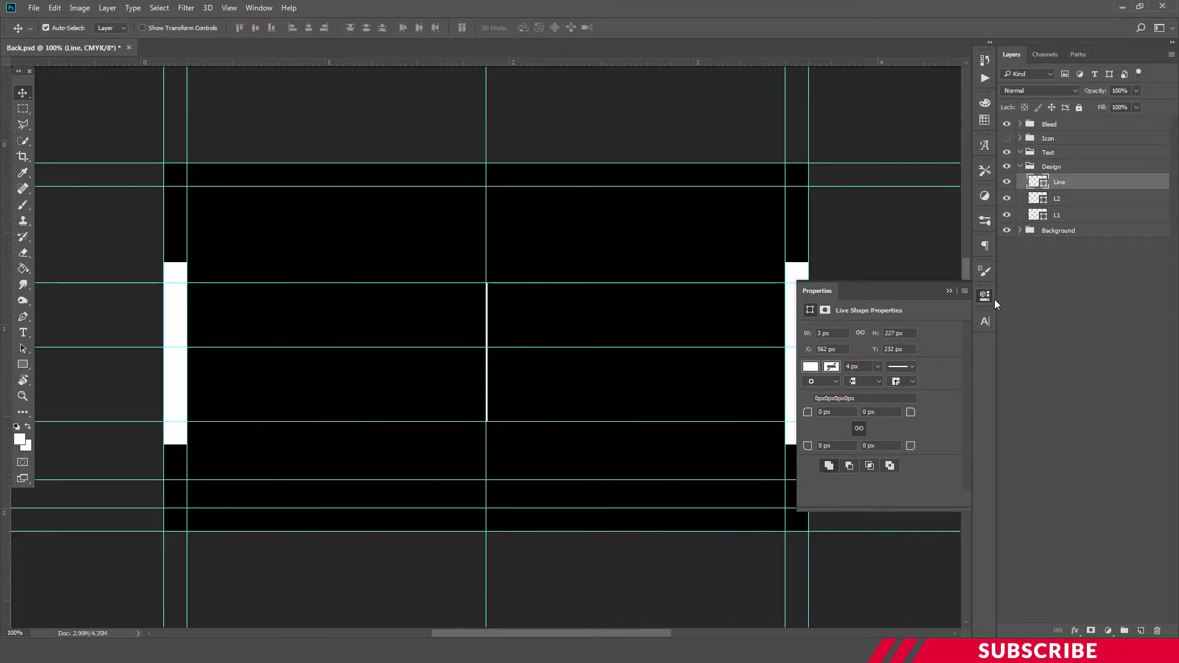
click(984, 297)
key(ctrl+semicolon)
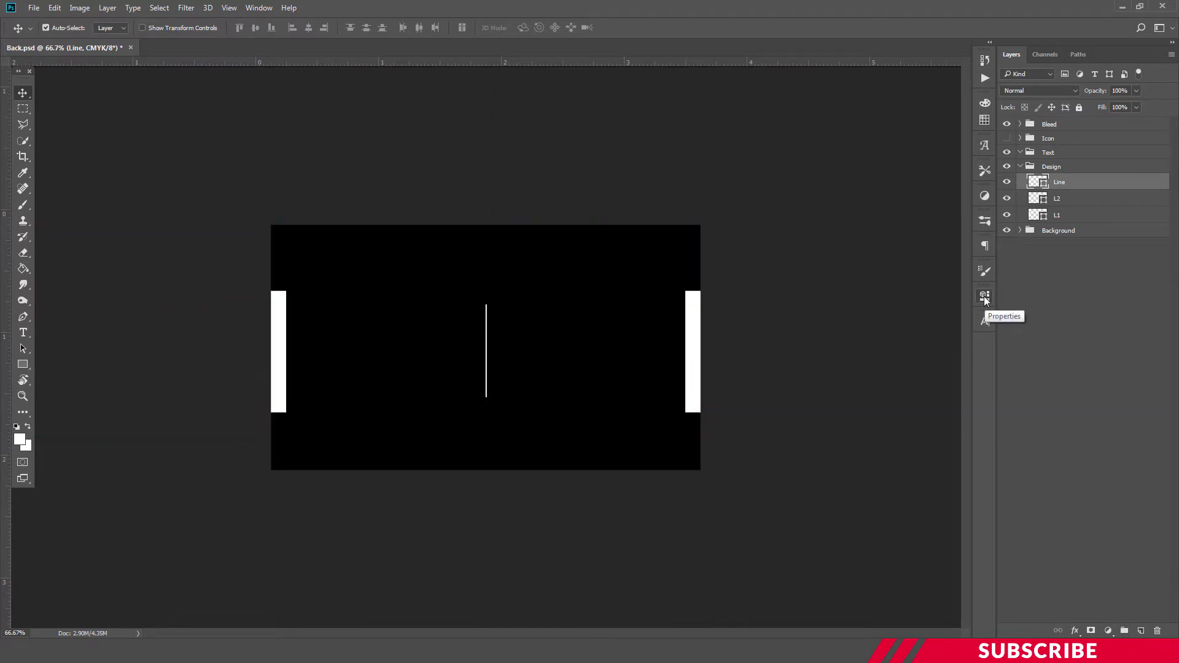
key(ctrl+plus)
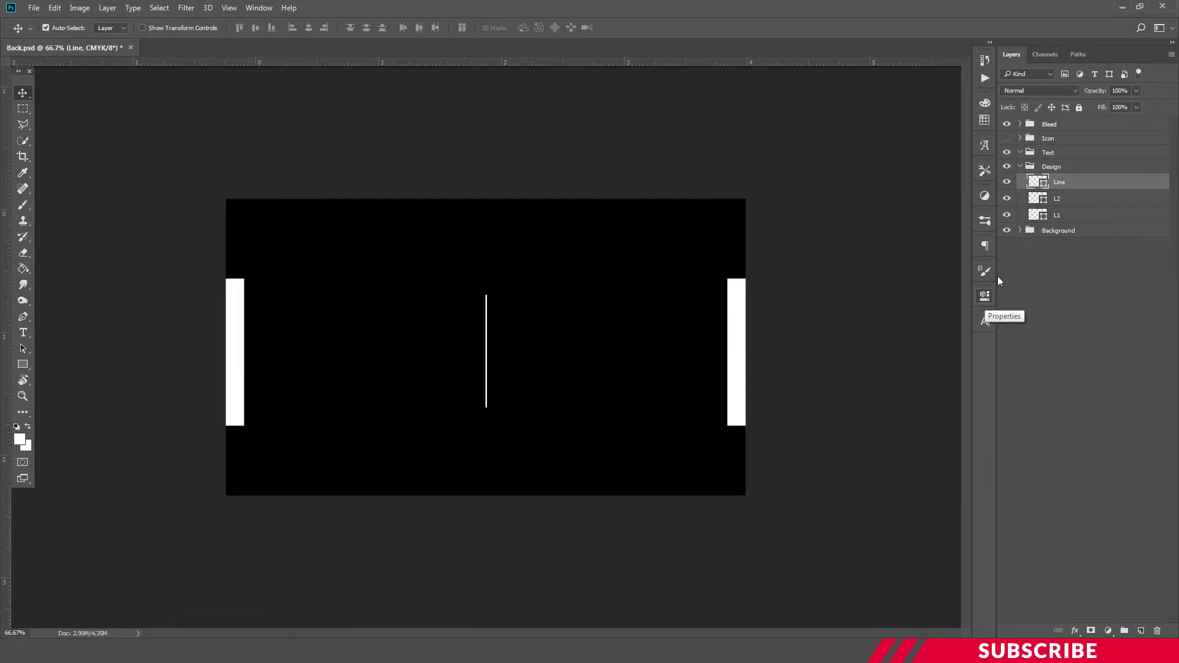
In the Text group, set white as the colour and start text left of the divider
click(1045, 153)
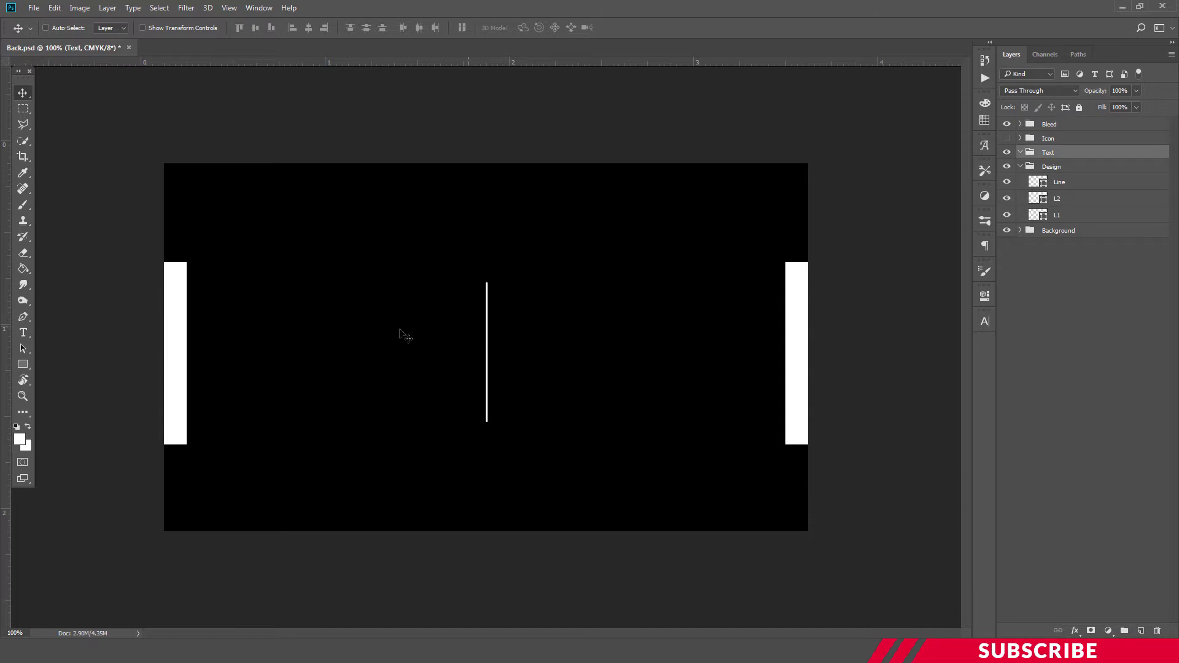
click(20, 439)
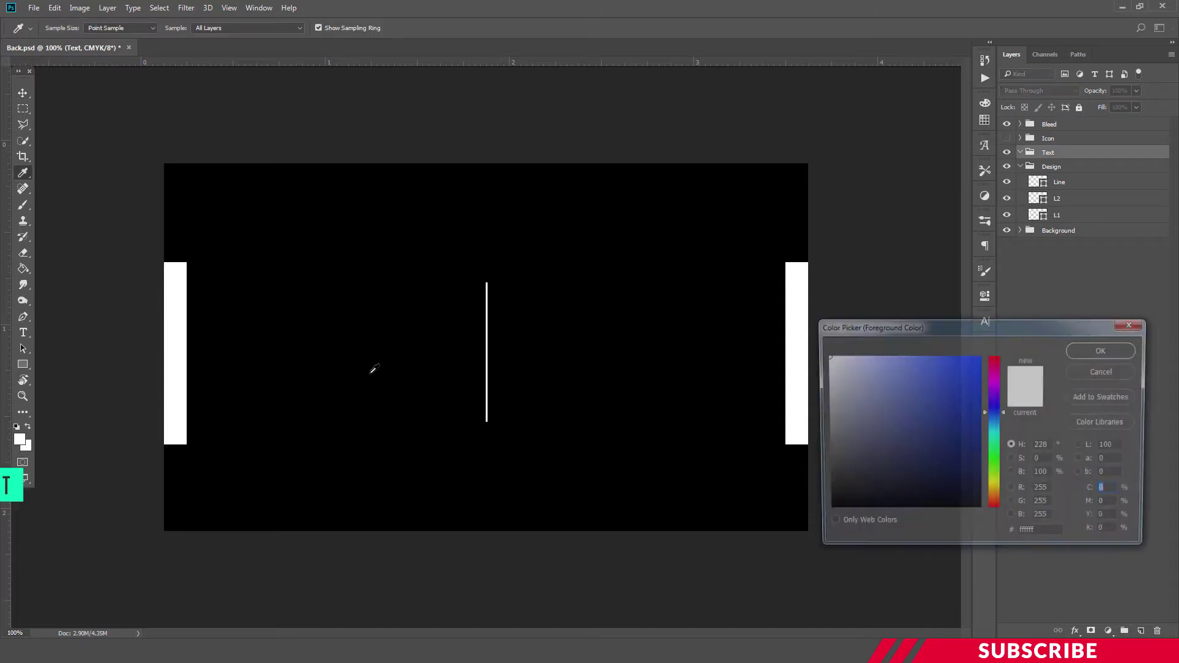
click(1100, 351)
key(t)
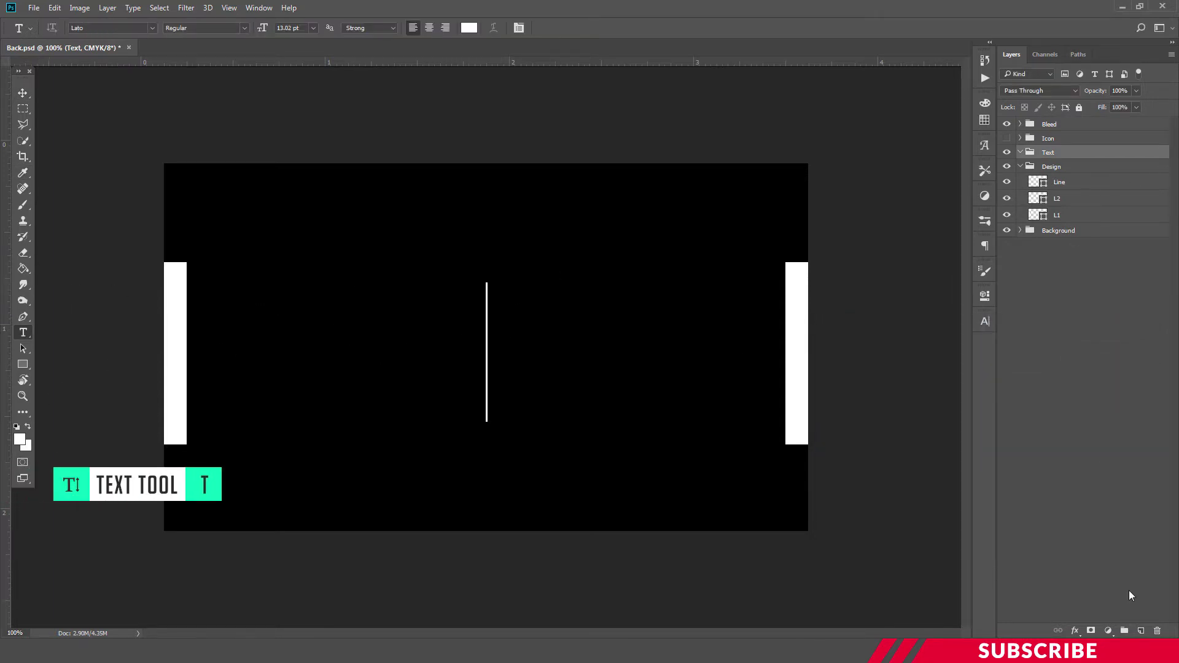
click(1141, 630)
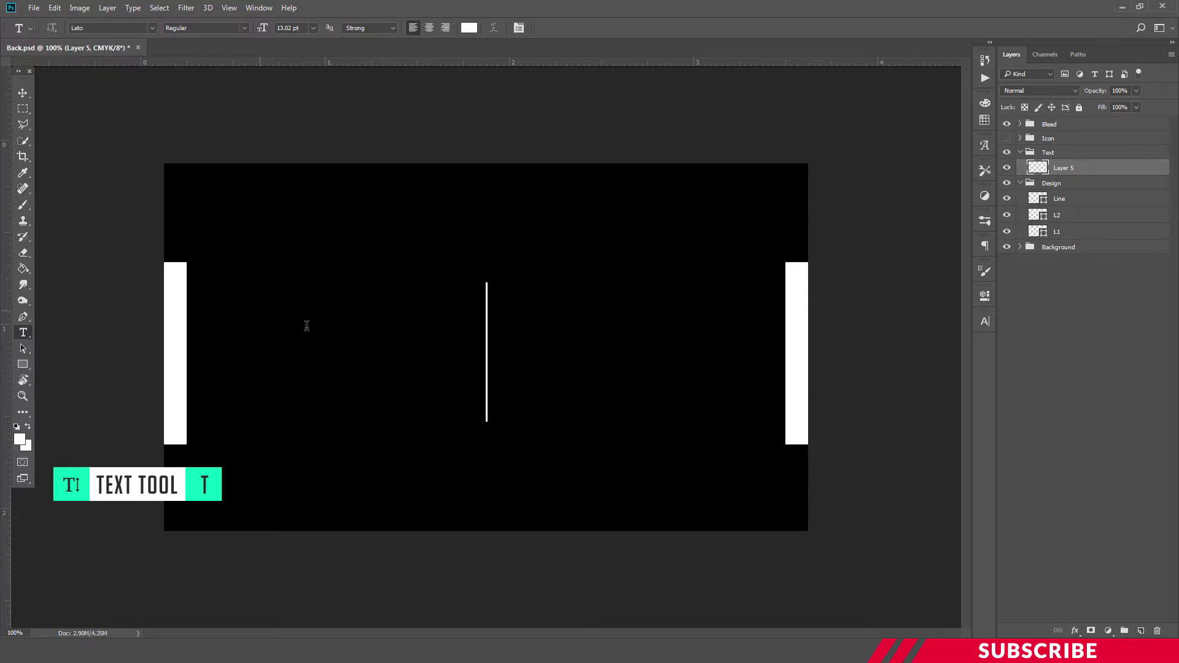
click(259, 307)
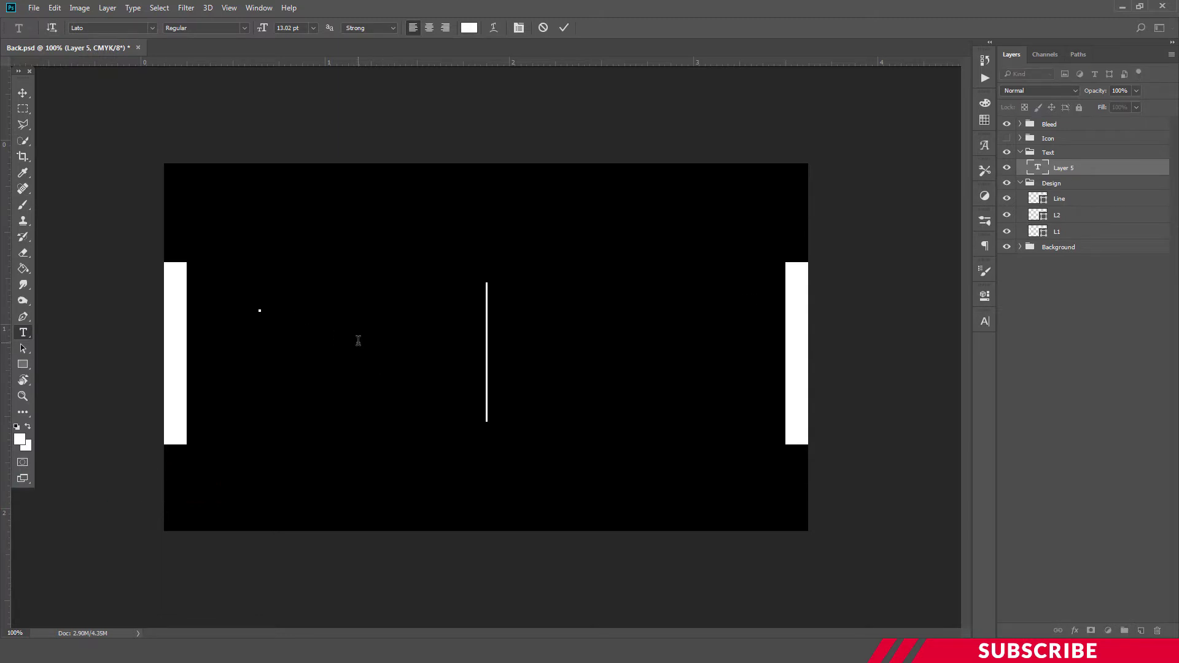
text(CRE)
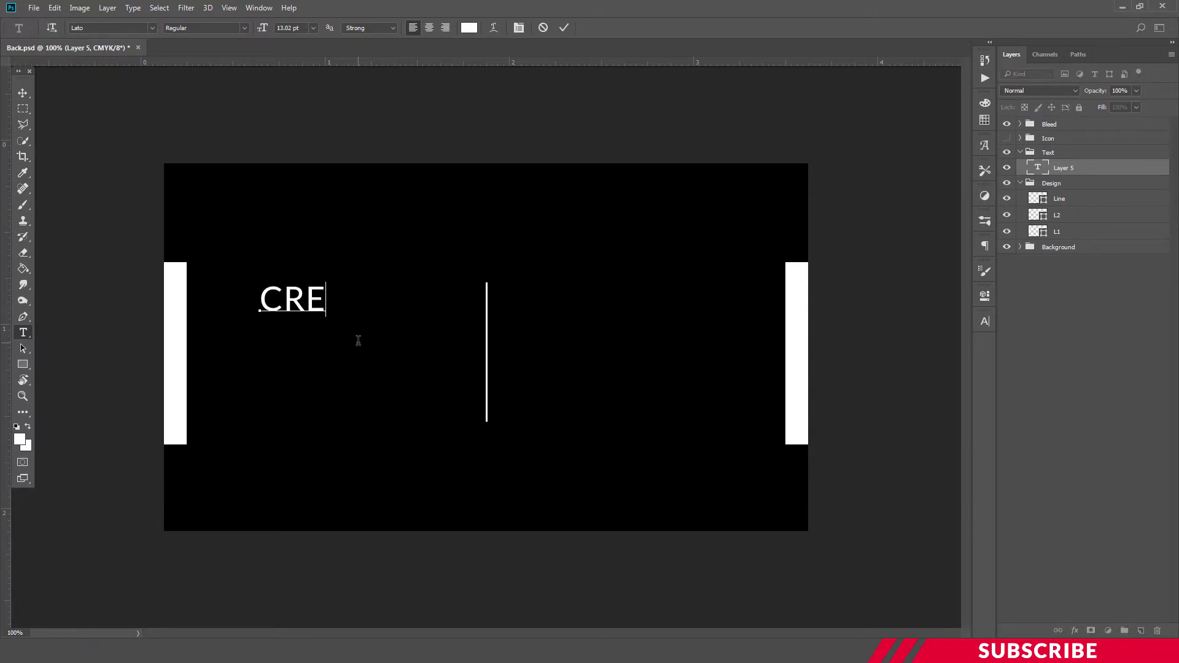
text(ATIVE)
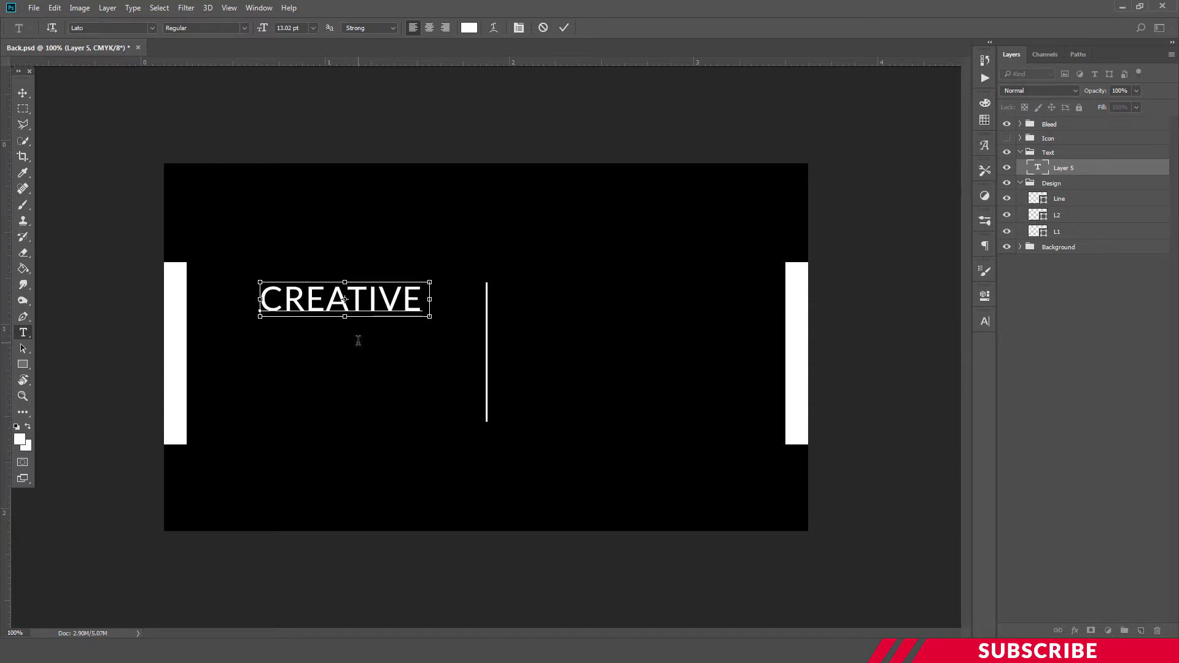
Commit the CREATIVE heading, shift it lower and left, and show the guides
key(ctrl+a)
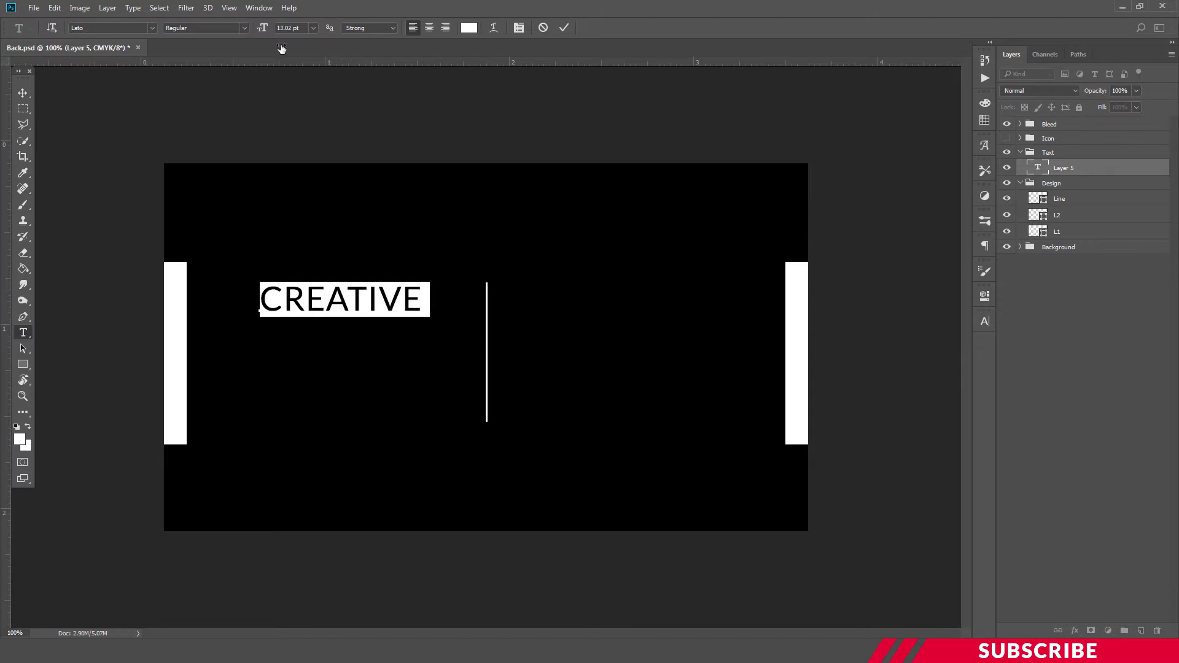
key(ctrl+Return)
key(v)
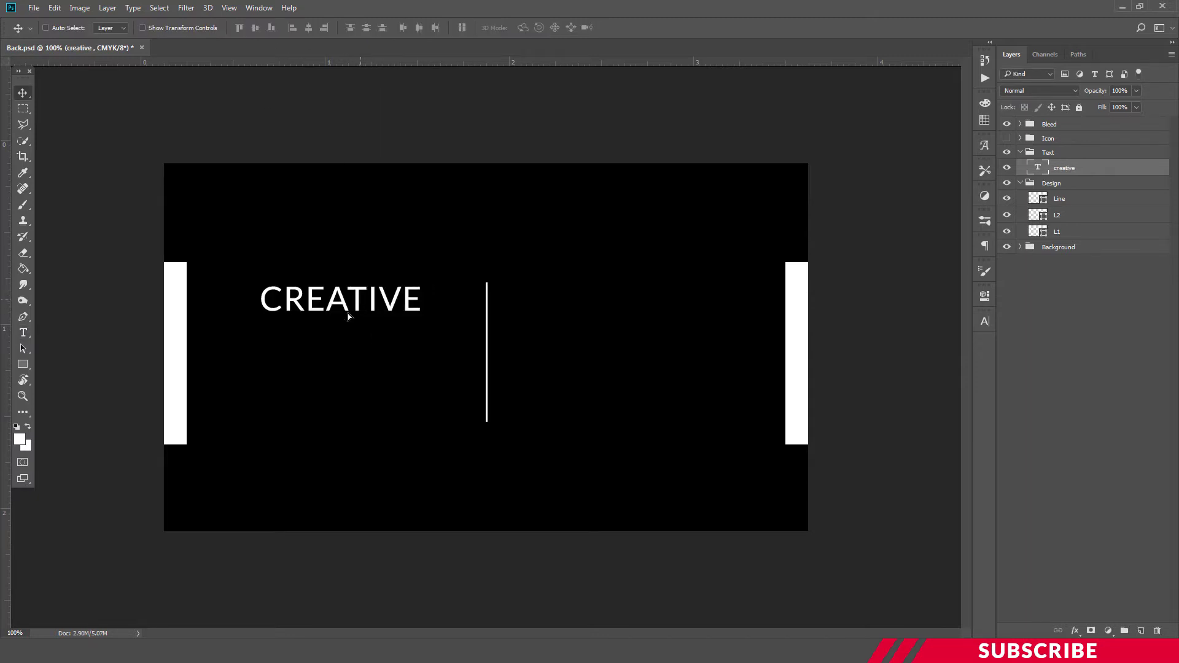
drag(348, 314, 346, 333)
key(ctrl+semicolon)
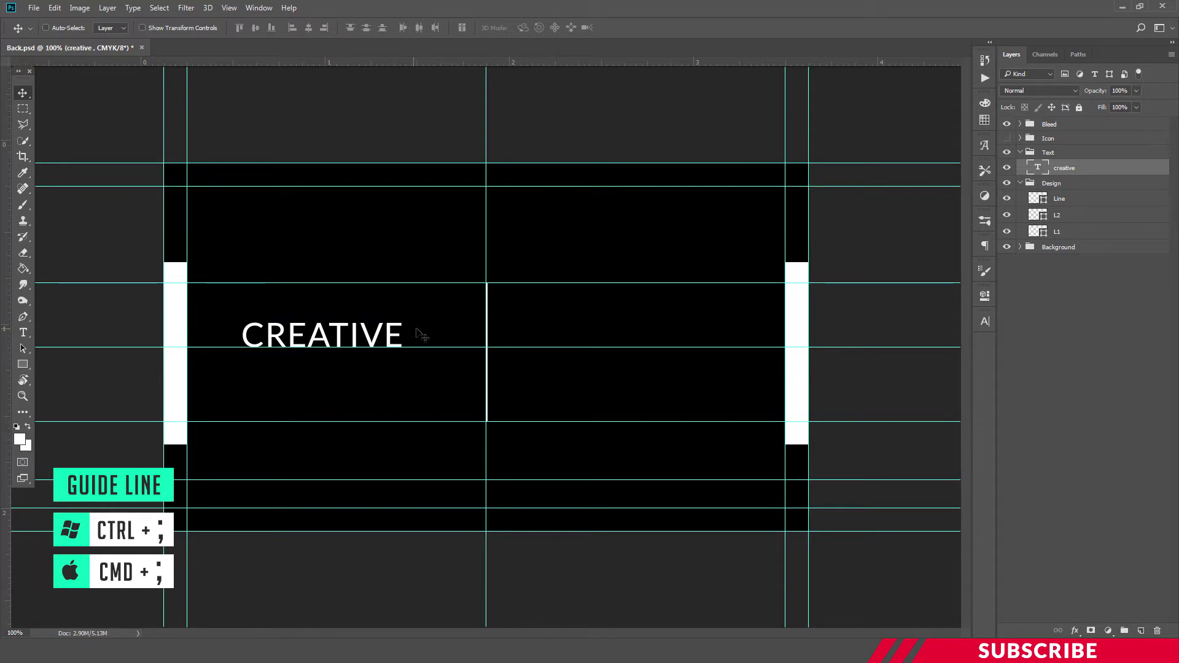
Nudge CREATIVE right, then duplicate it below and retype the copy as STUDIO
key(Right)
key(Right)
key(Right)
key(Right)
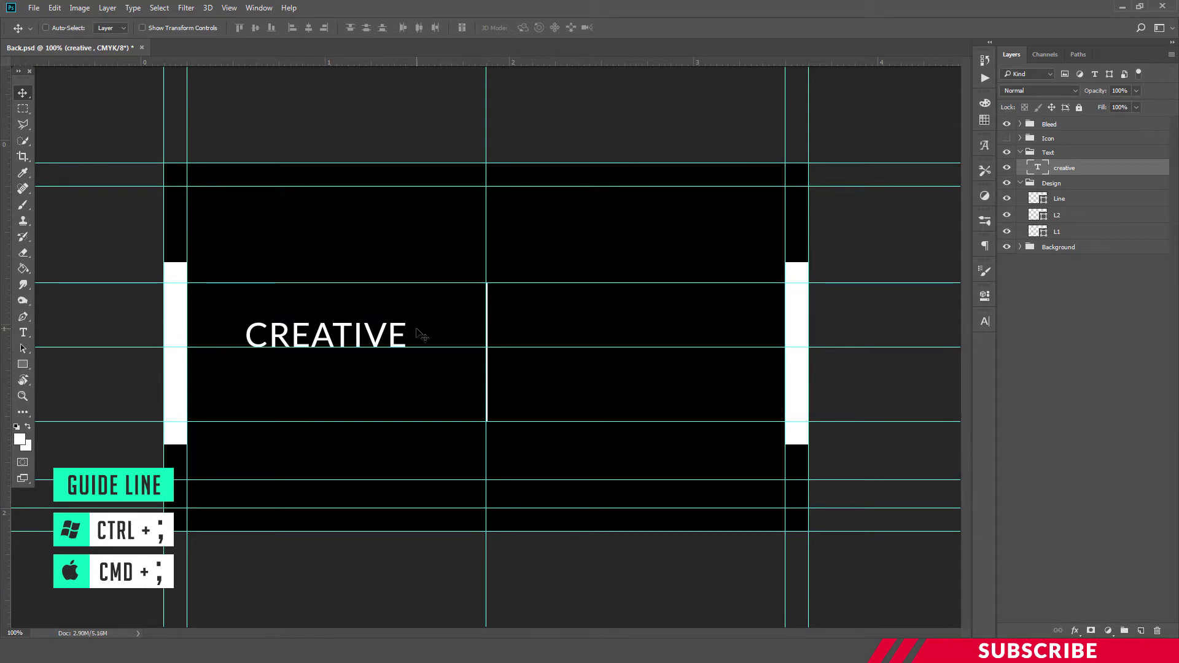
key(Right)
key(ctrl+j)
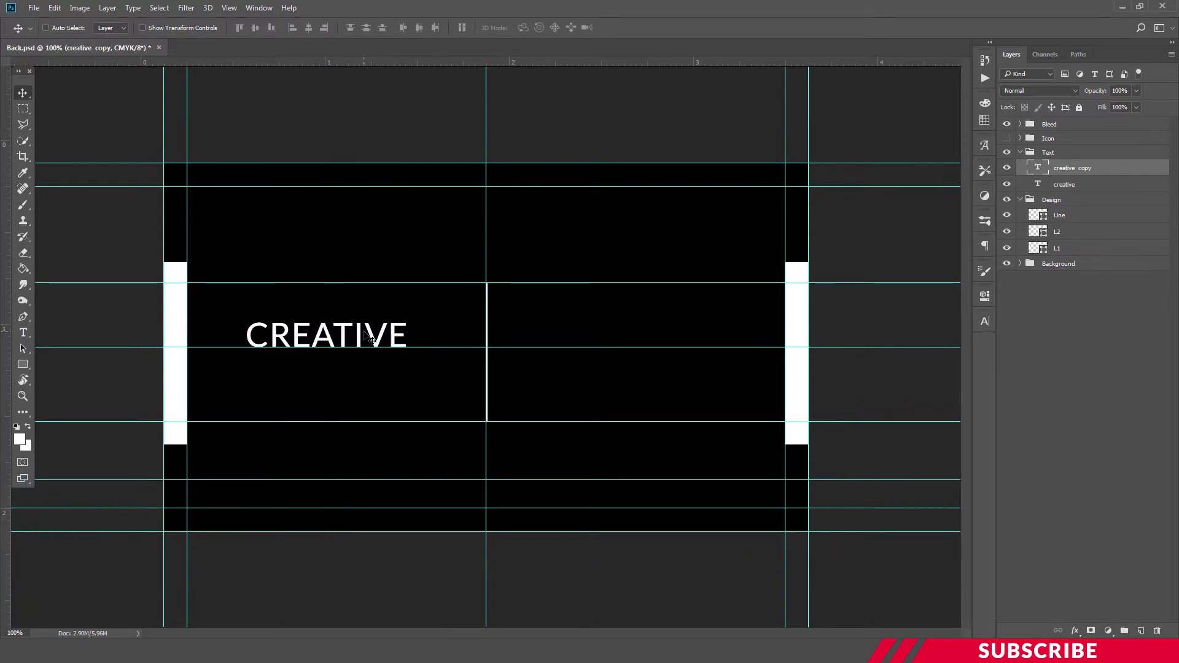
drag(365, 331, 361, 367)
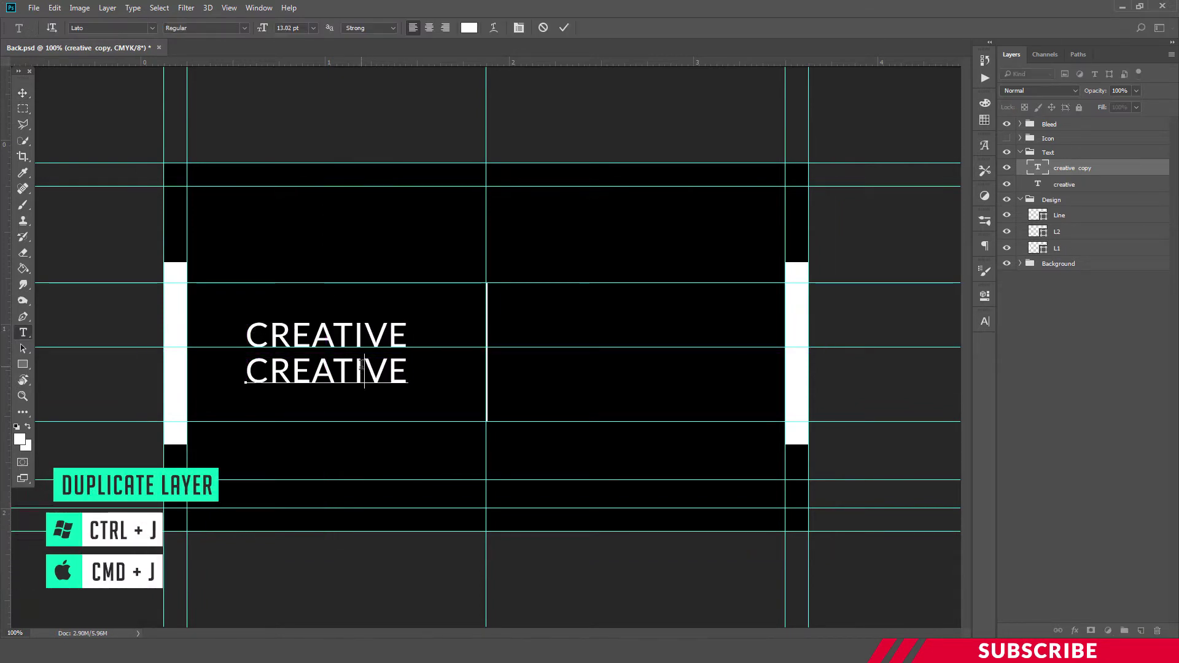
double_click(360, 365)
text(STUD)
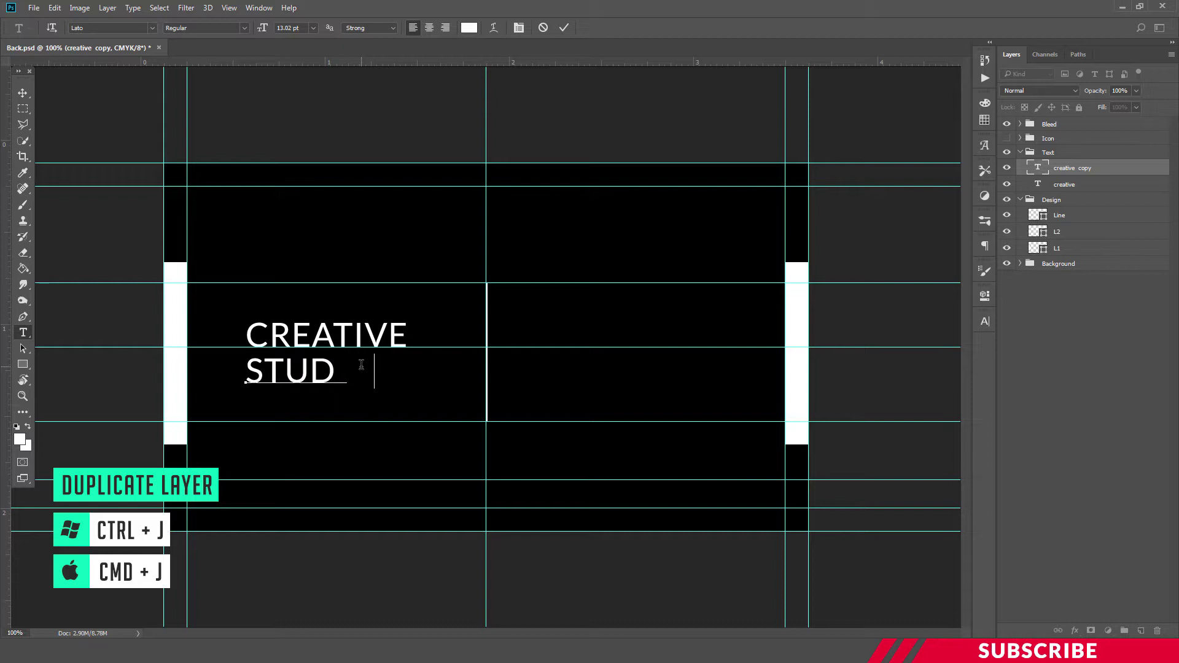
text(IO)
key(ctrl+Return)
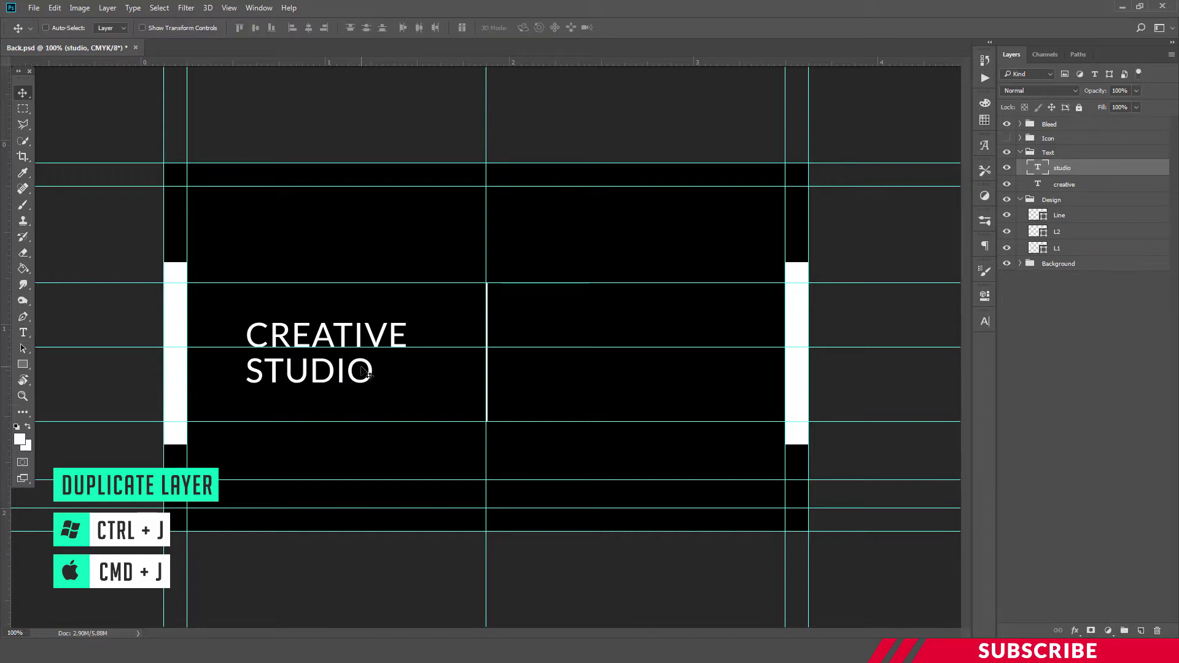
Set the STUDIO text to 10 pt and commit the edit
double_click(363, 369)
click(289, 28)
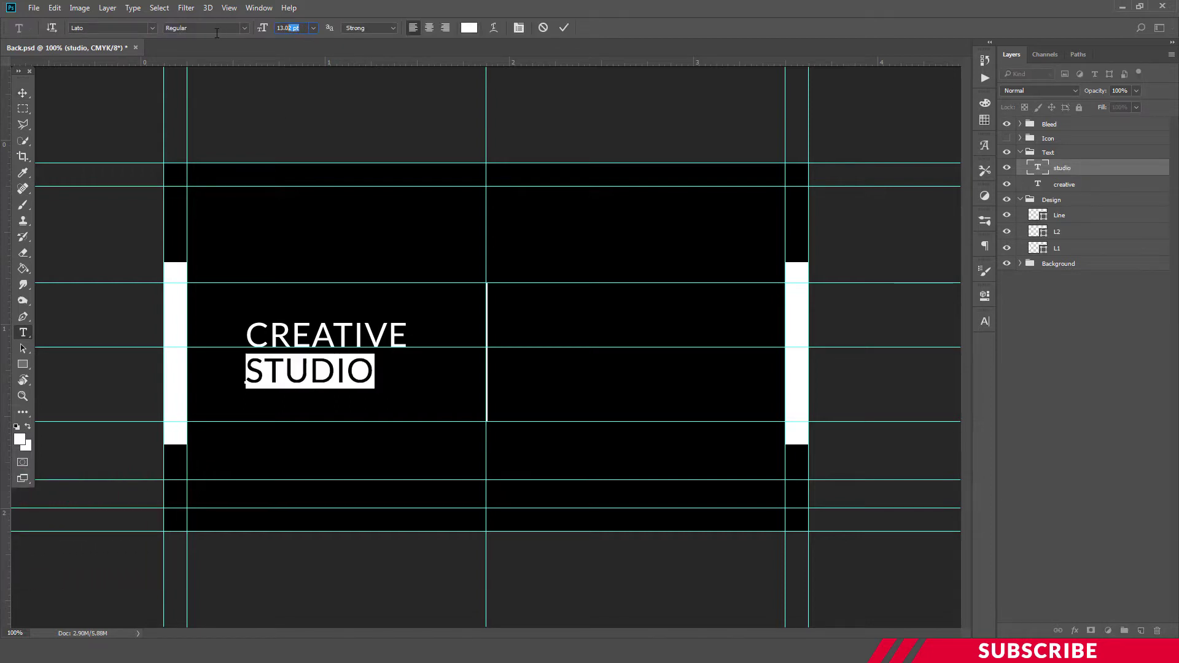
text(10)
key(Return)
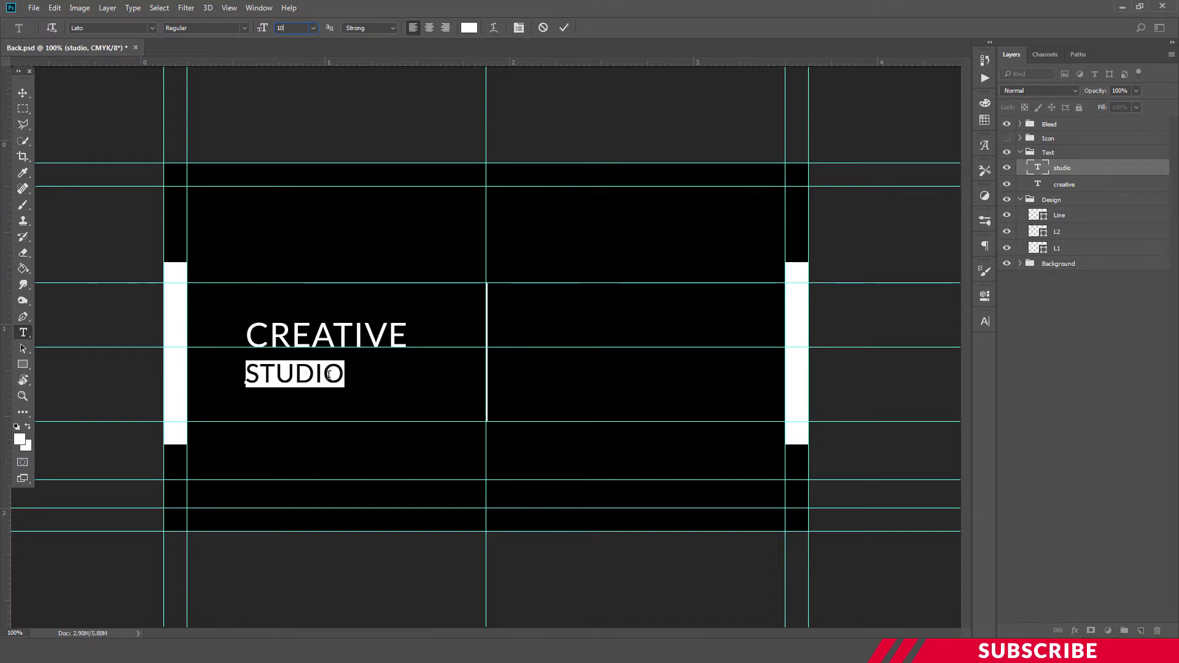
click(326, 375)
key(ctrl+Return)
Centre STUDIO beneath CREATIVE and nudge it up a few pixels
drag(329, 373, 363, 373)
key(Up)
key(Up)
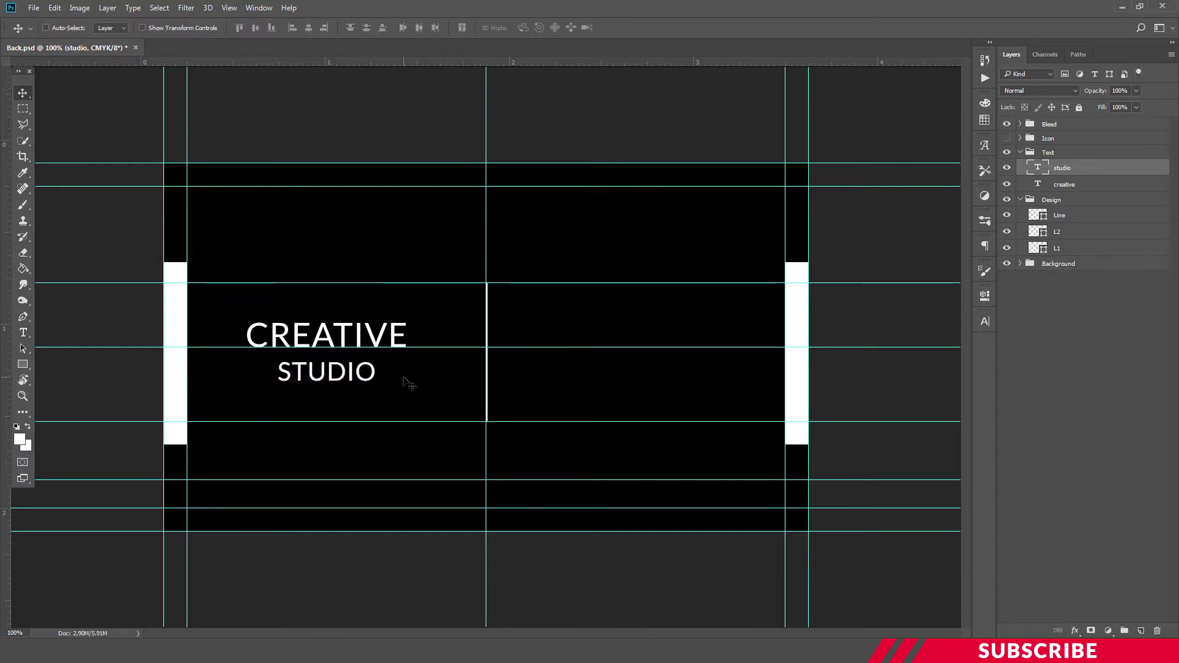
key(Up)
key(Up)
key(Up)
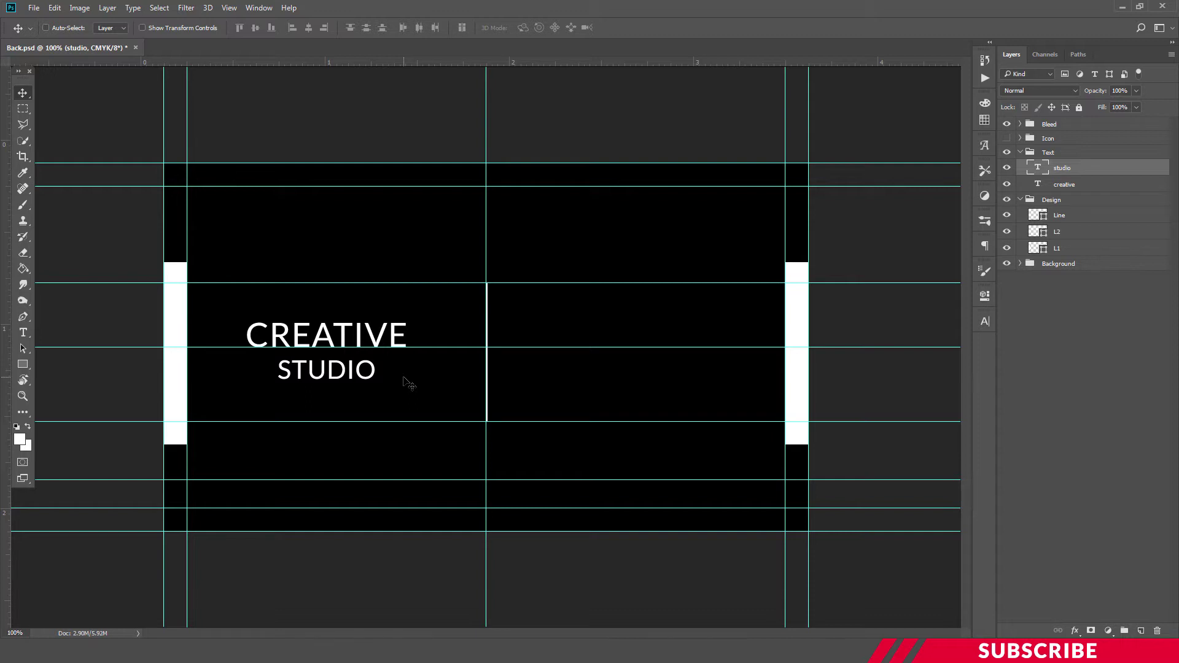
key(ctrl+minus)
key(ctrl+semicolon)
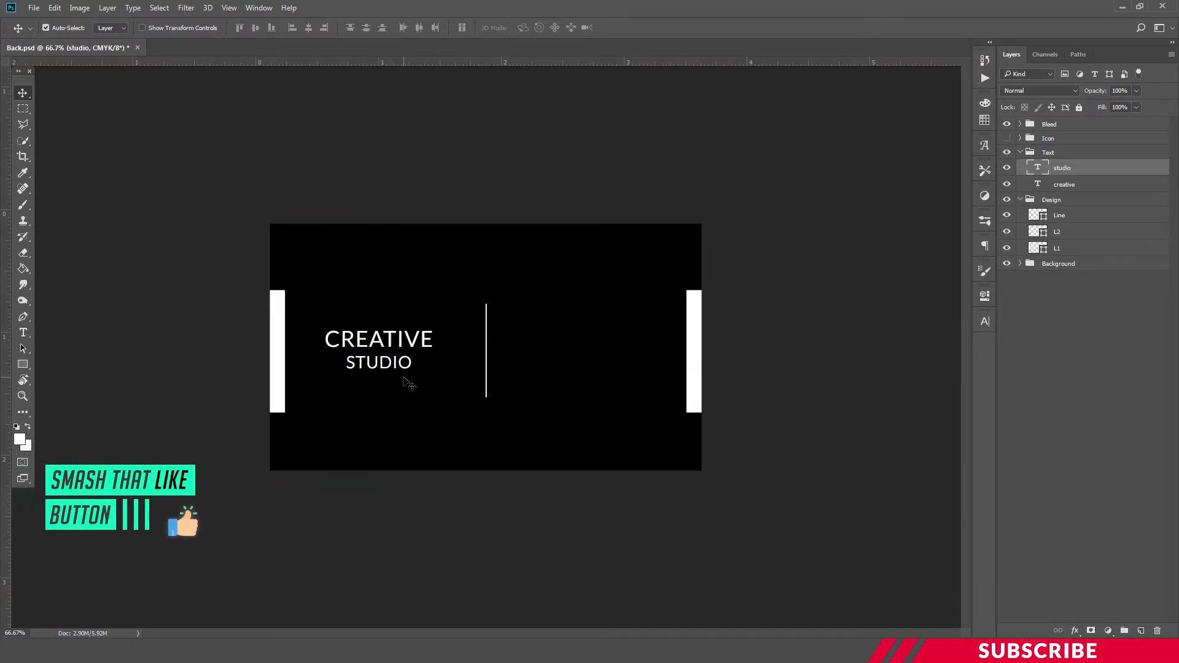
key(ctrl+plus)
key(ctrl+semicolon)
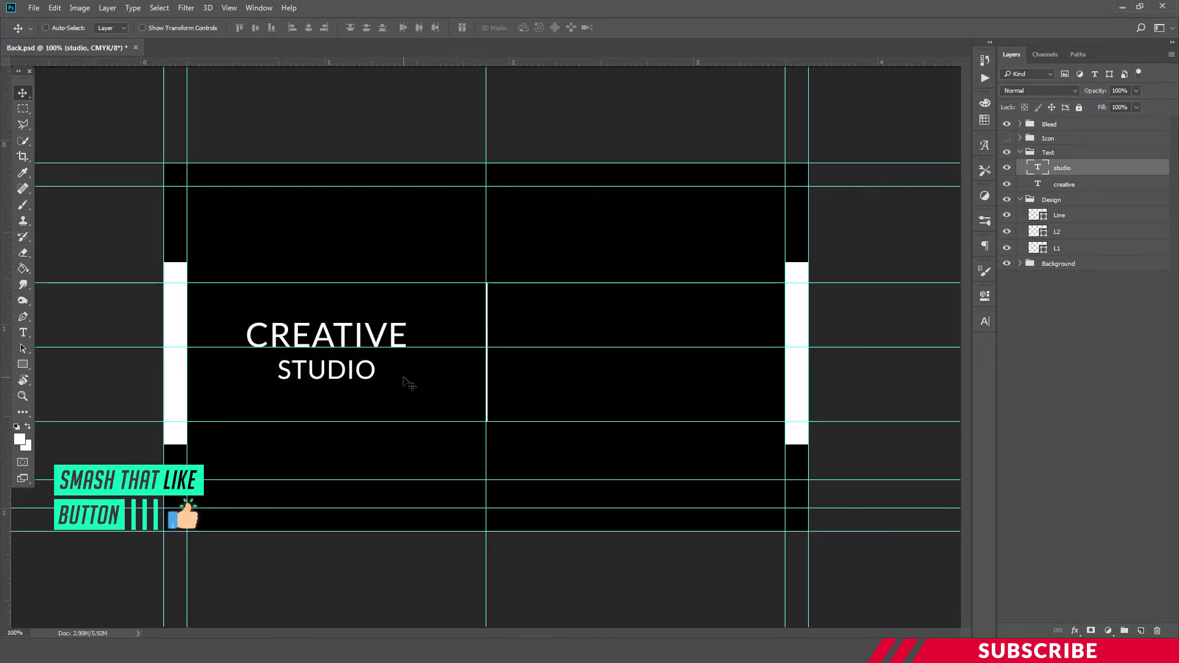
key(Up)
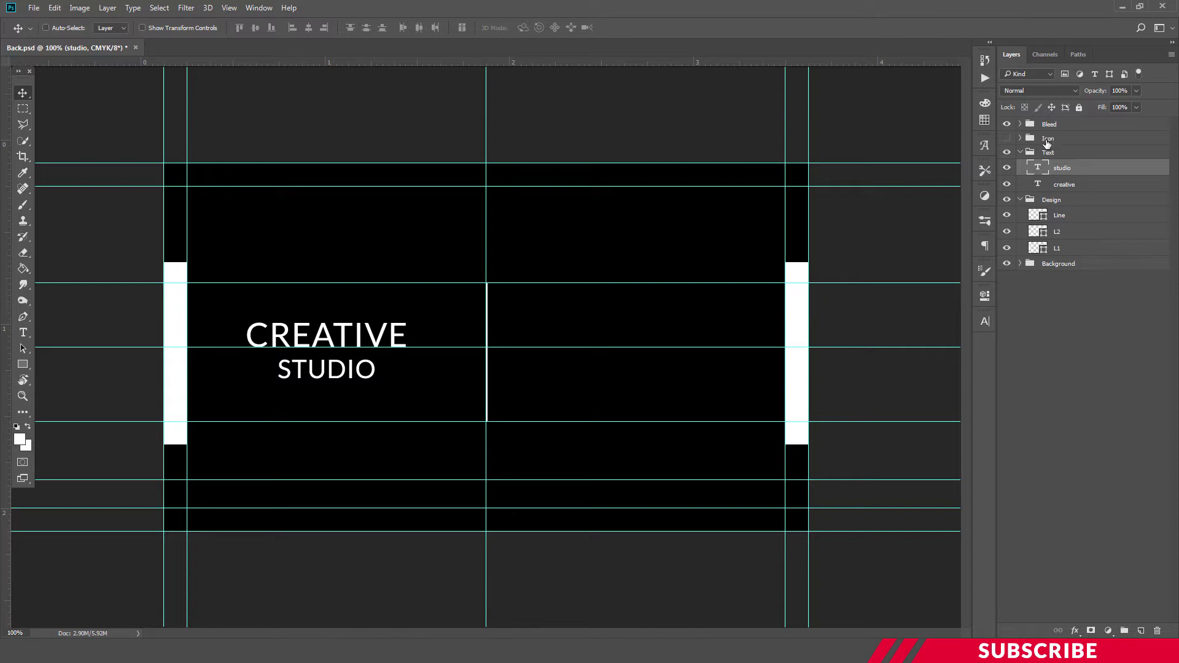
Make the Icon group visible to reveal the phone, mail, globe and location icons
click(1007, 138)
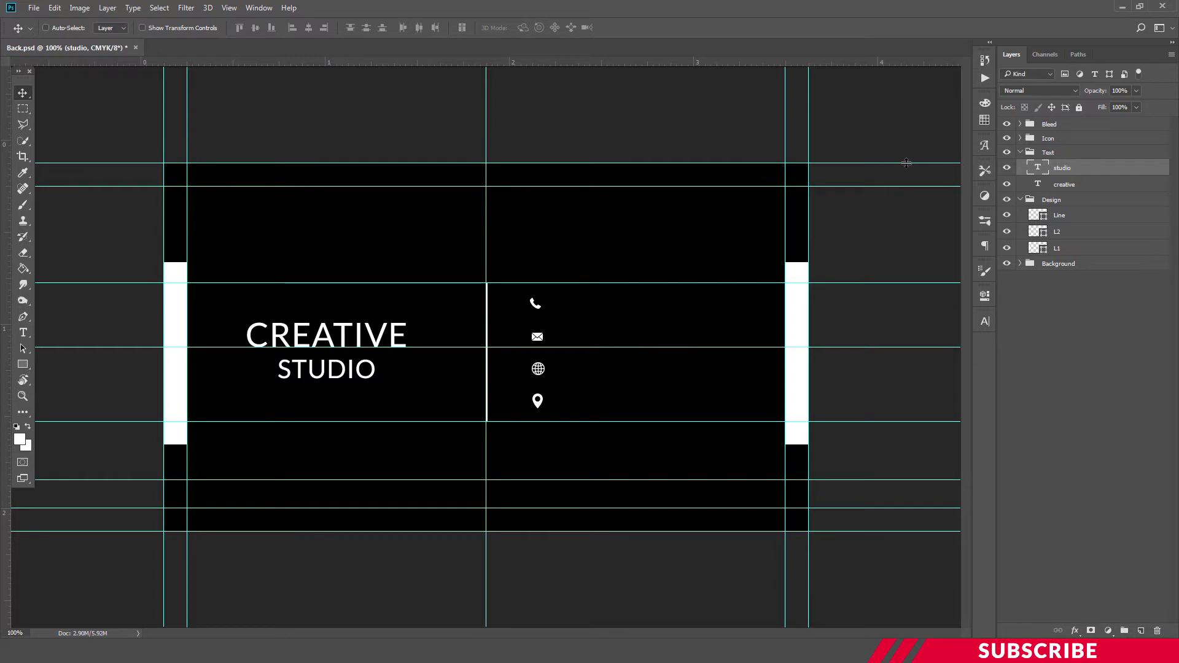
key(ctrl+plus)
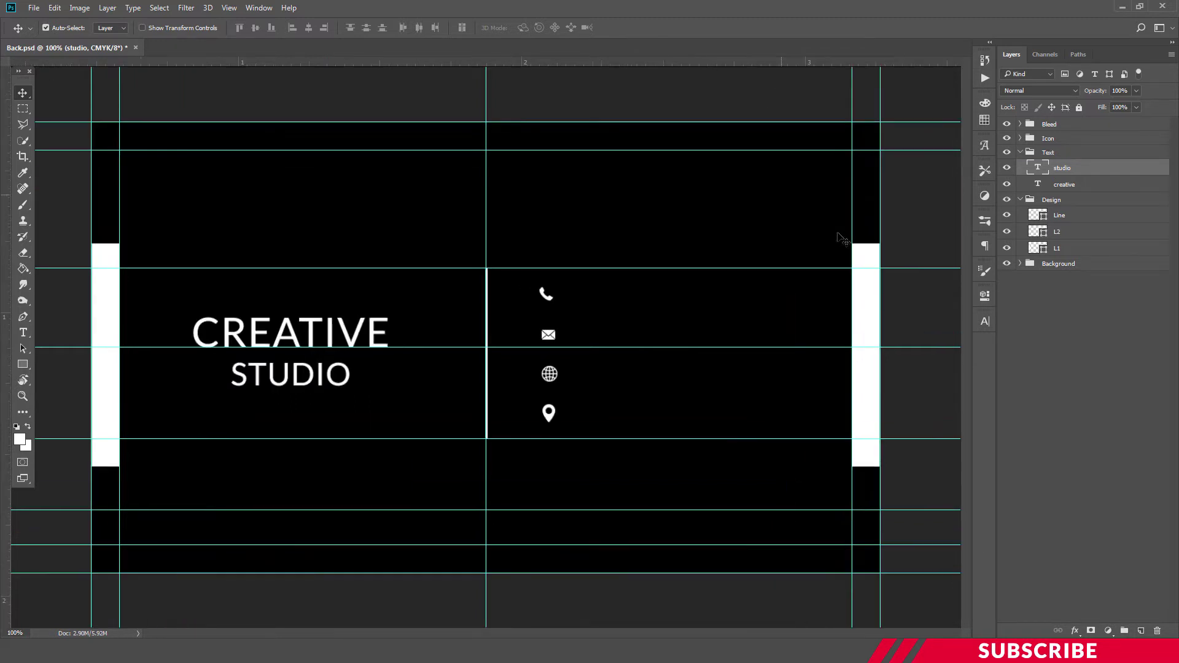
key(ctrl+minus)
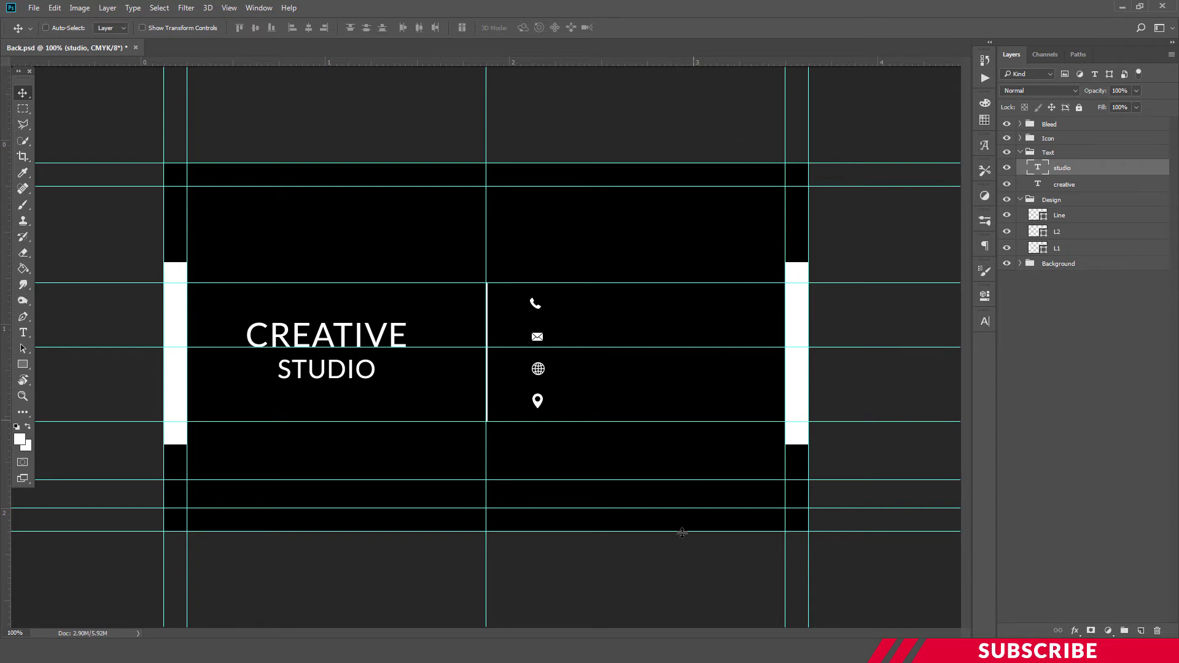
Place four horizontal guides level with the phone, mail, globe and location icons
key(ctrl+plus)
scroll(610, 635, right, 2)
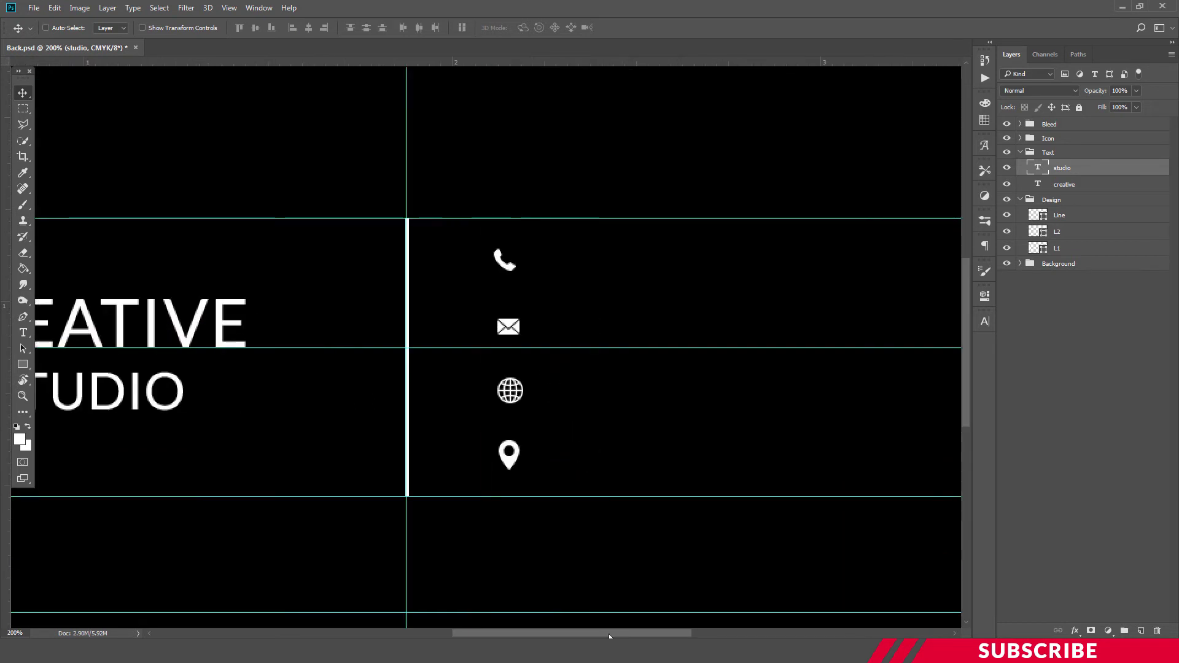
mouse_move(596, 60)
mouse_down()
mouse_move(624, 289)
mouse_move(610, 272)
mouse_up()
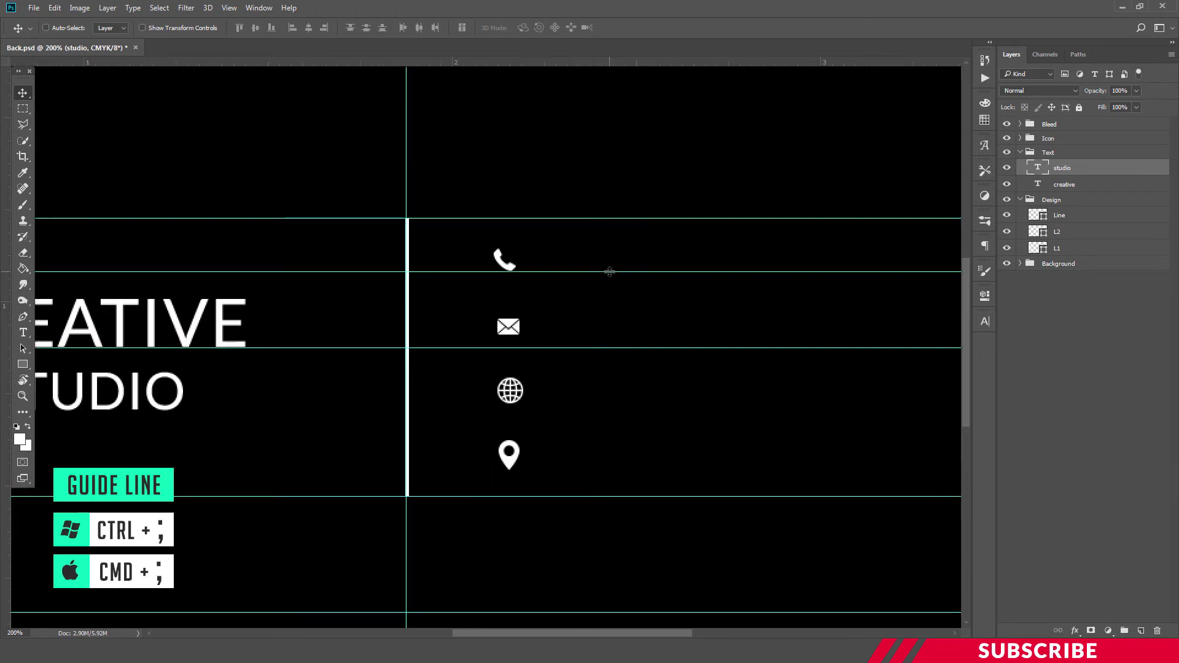
drag(669, 63, 656, 334)
drag(627, 65, 648, 404)
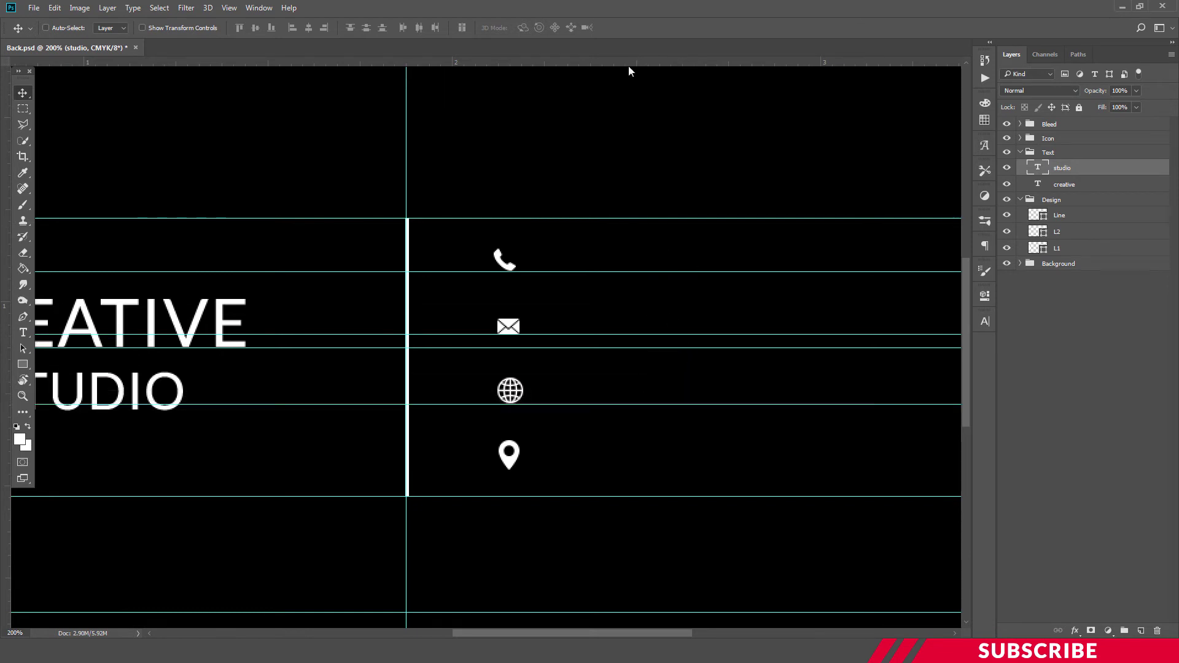
drag(622, 291, 639, 465)
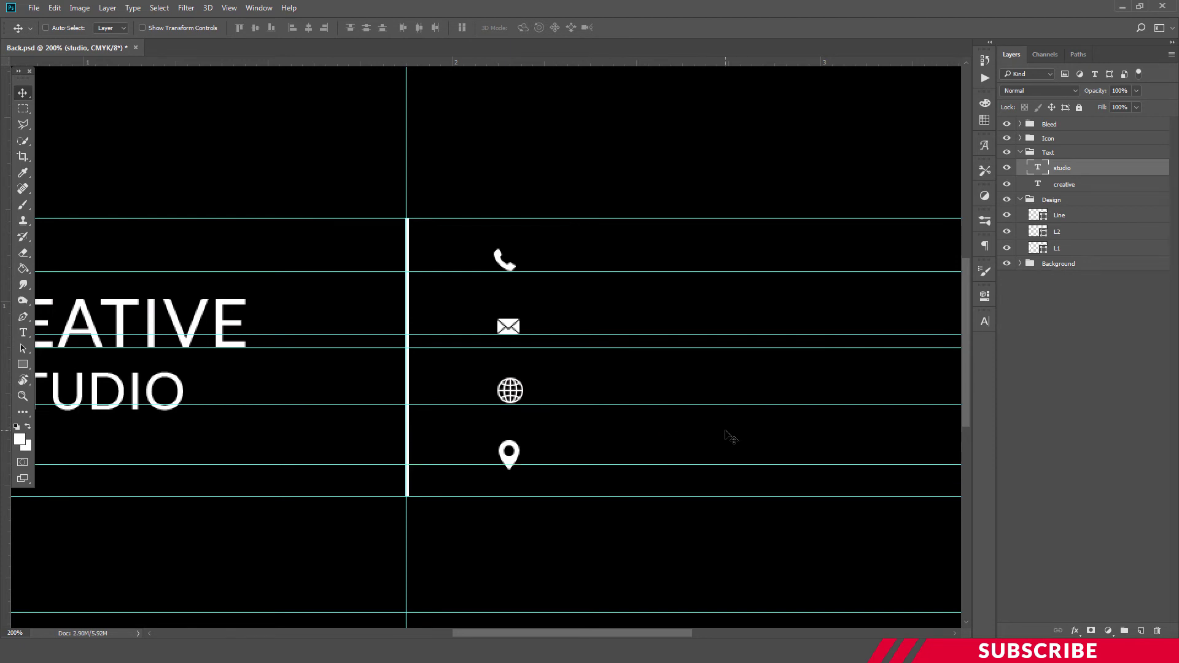
key(ctrl+1)
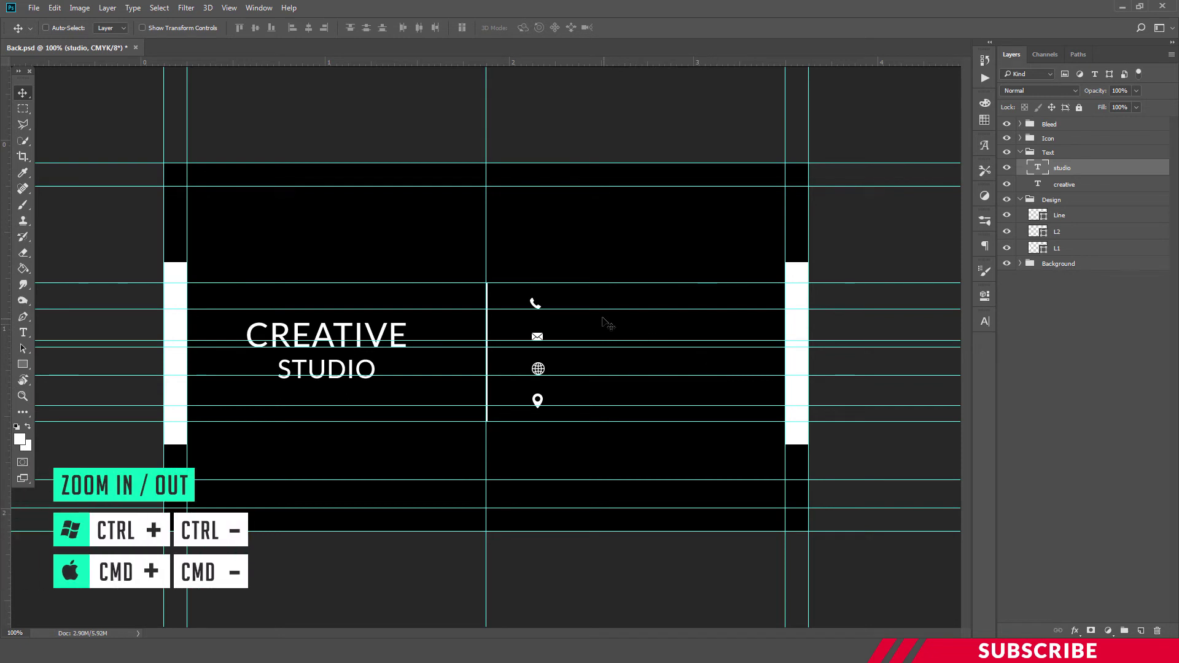
Type the phone number beside the phone icon and align it with its row
key(ctrl+plus)
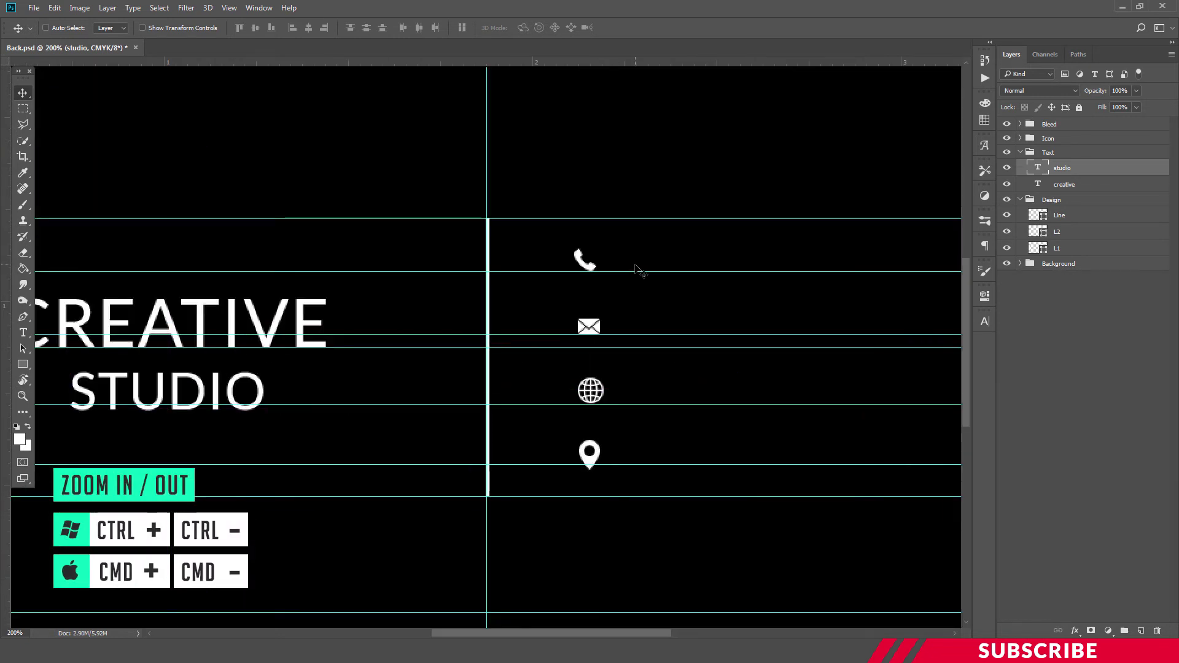
key(t)
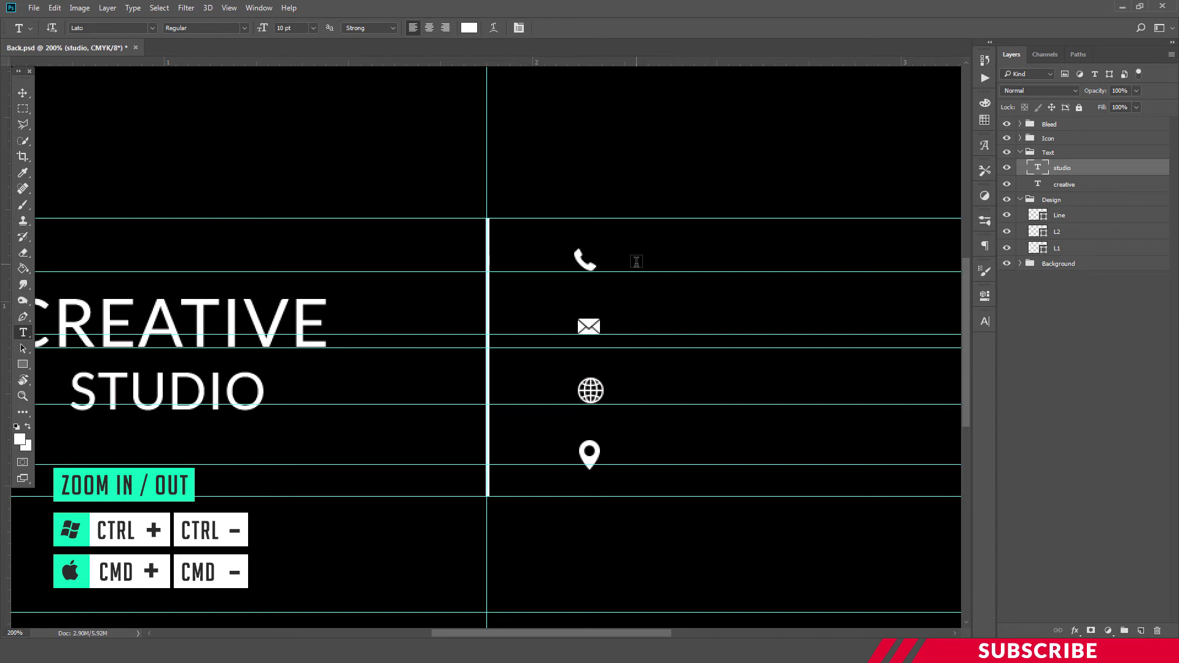
click(636, 261)
text(+ 241 975)
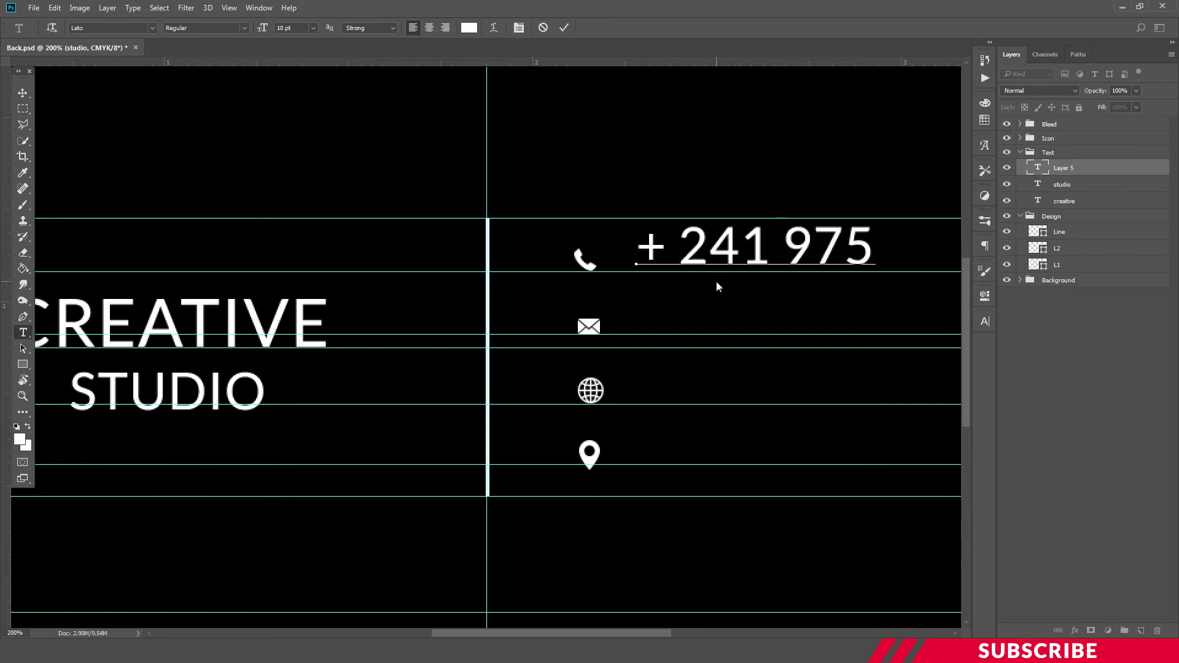
text(3 23)
key(ctrl+Return)
key(v)
mouse_move(738, 270)
mouse_down()
mouse_move(755, 269)
mouse_move(761, 337)
mouse_up()
Duplicate the phone text for the email, website and address rows
key(ctrl+j)
text(tMAILIS)
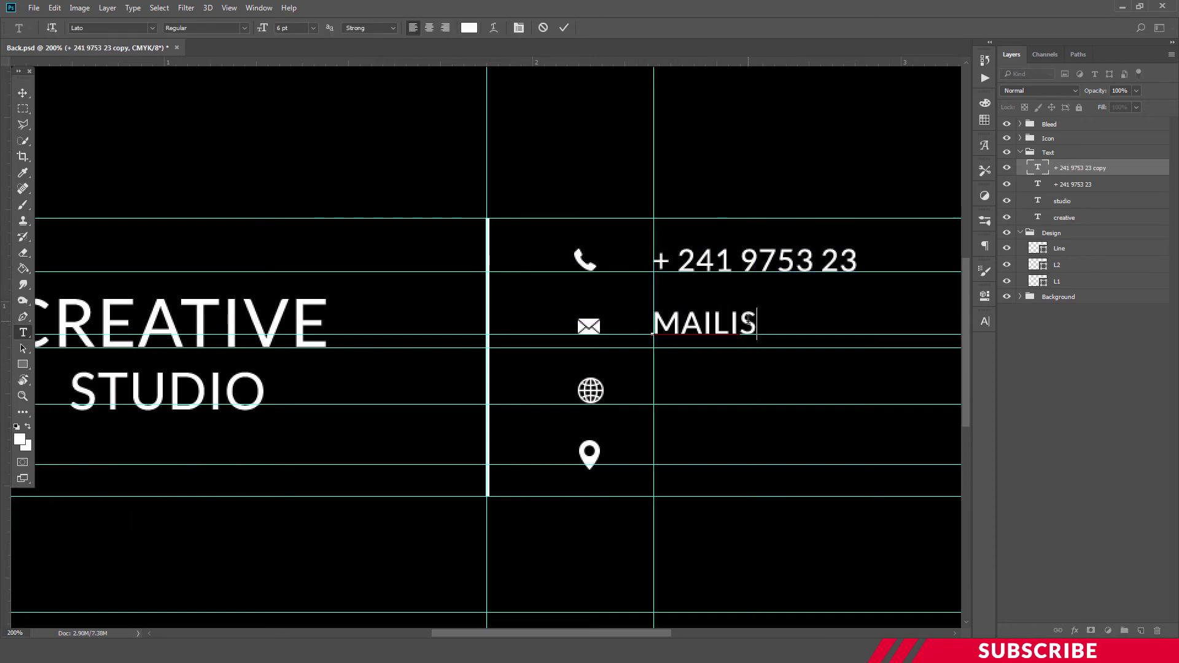
key(ctrl+a)
text(maili)
key(ctrl+t)
text(@site.com)
drag(727, 323, 727, 479)
text(www.youtube.com24,itower circle)
text(new york, usa)
Commit the address text, zoom out, and hide guides and layer outlines with Ctrl+H
key(ctrl+Return)
key(ctrl+minus)
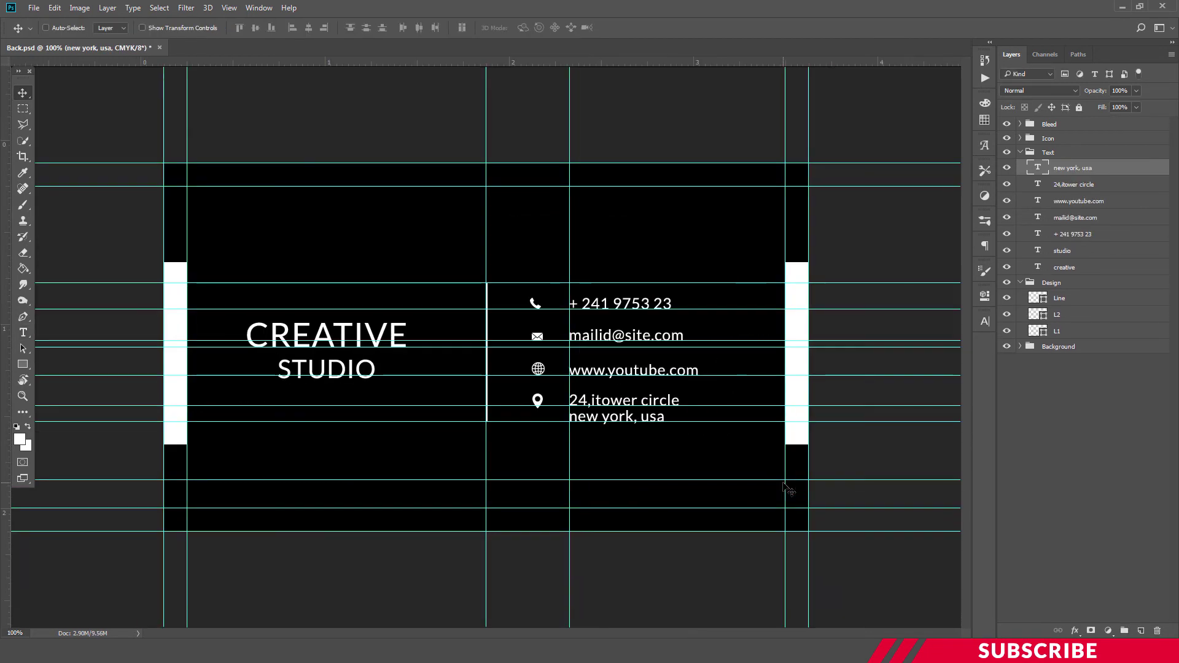
key(ctrl+h)
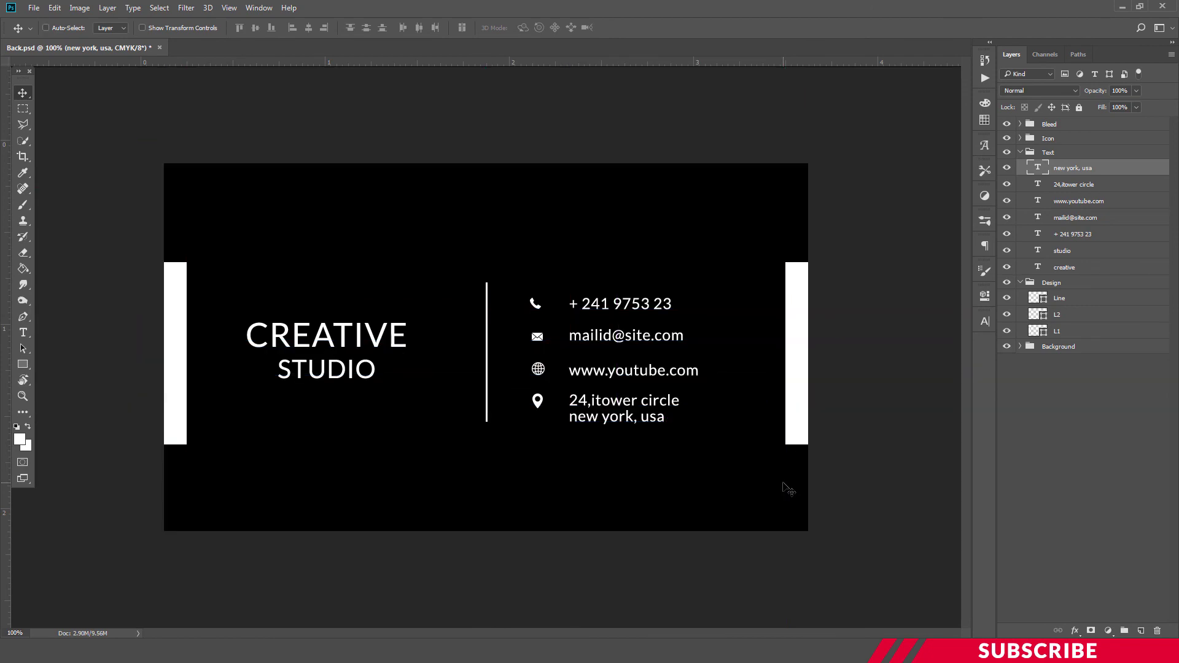